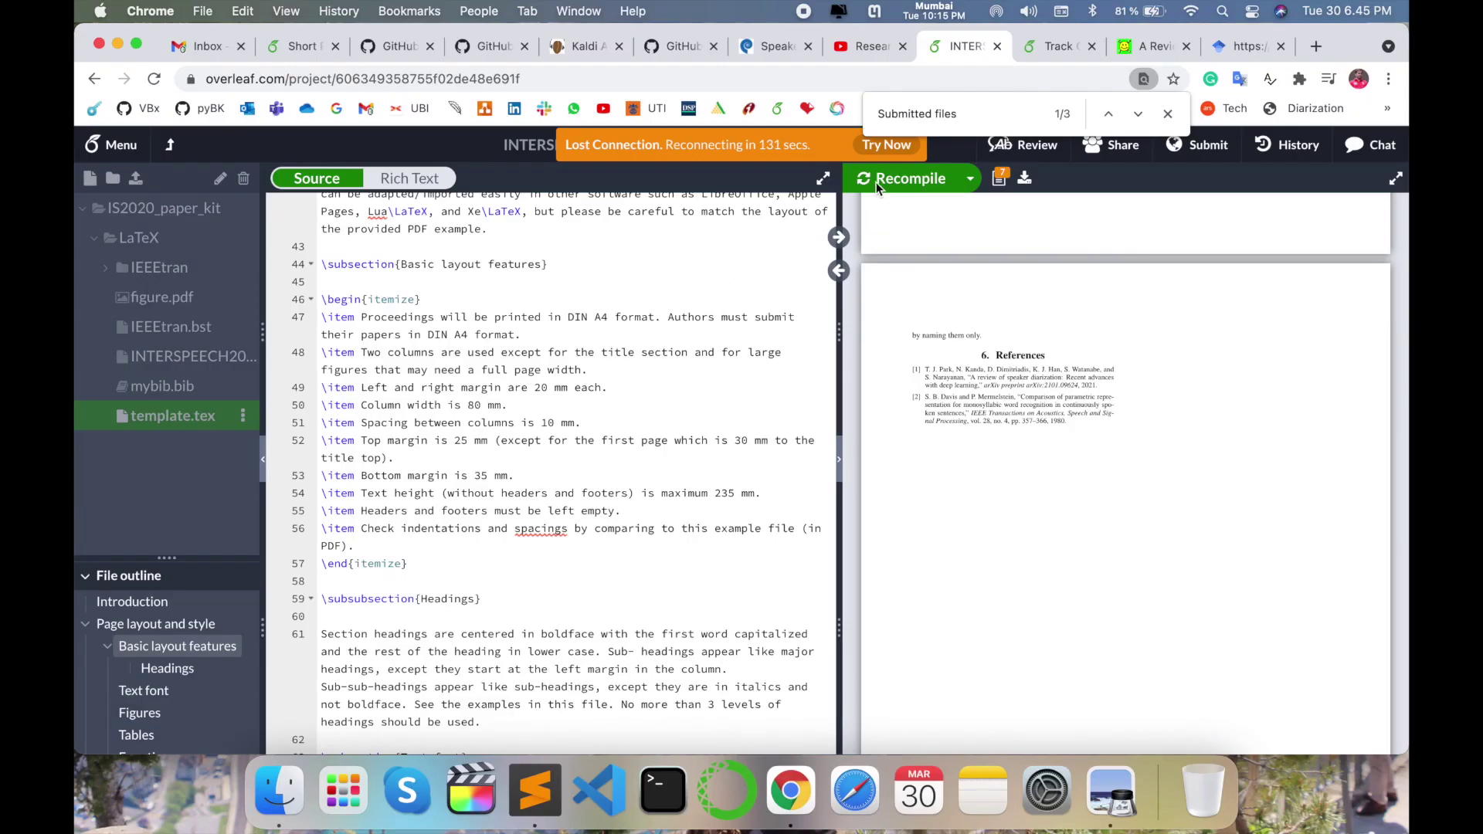
# - Return to the project list and reopen the INTERSPEECH 2022 project
pyautogui.click(1168, 114)
pyautogui.click(171, 145)
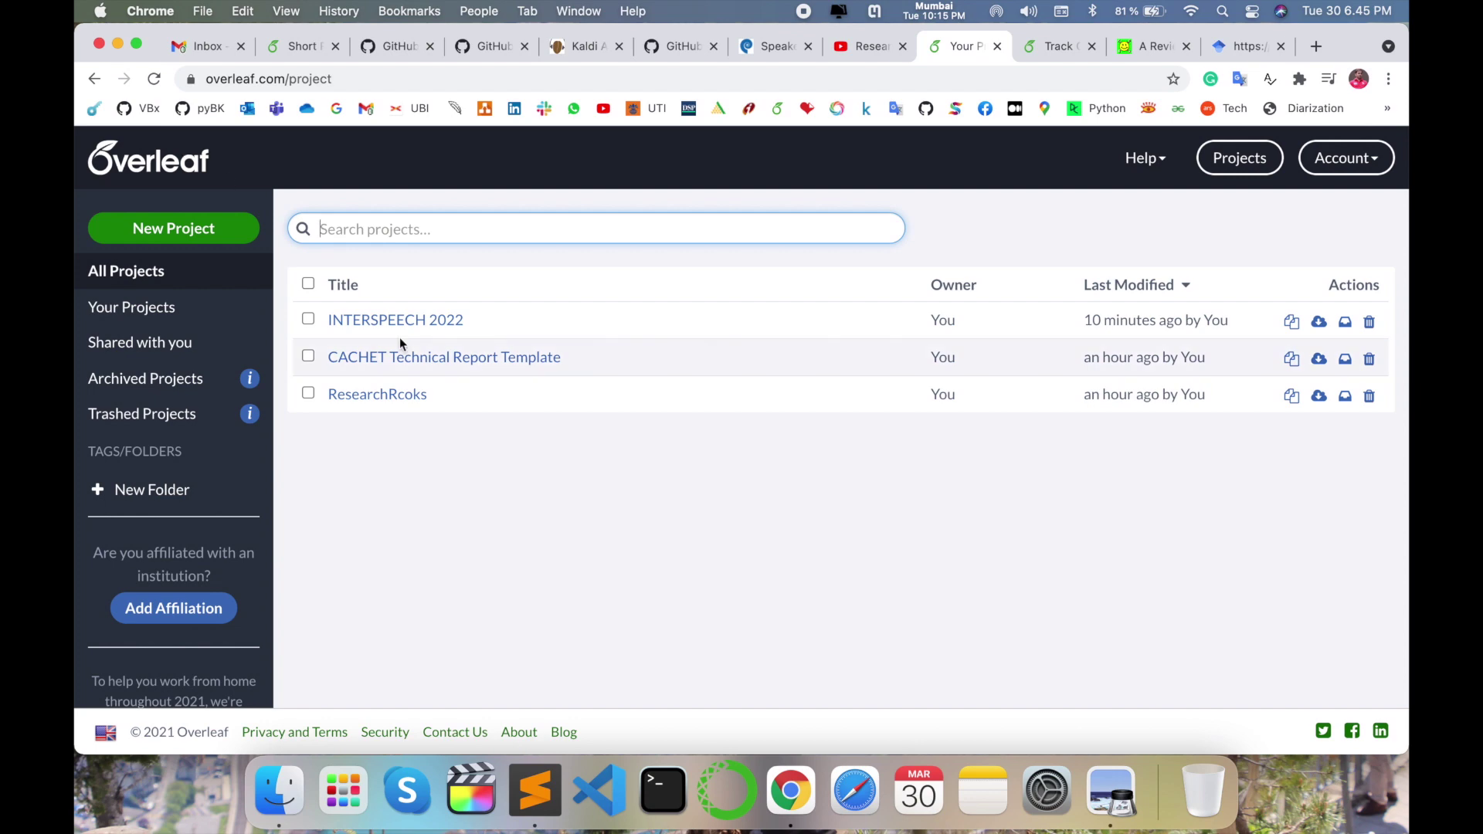
pyautogui.click(395, 323)
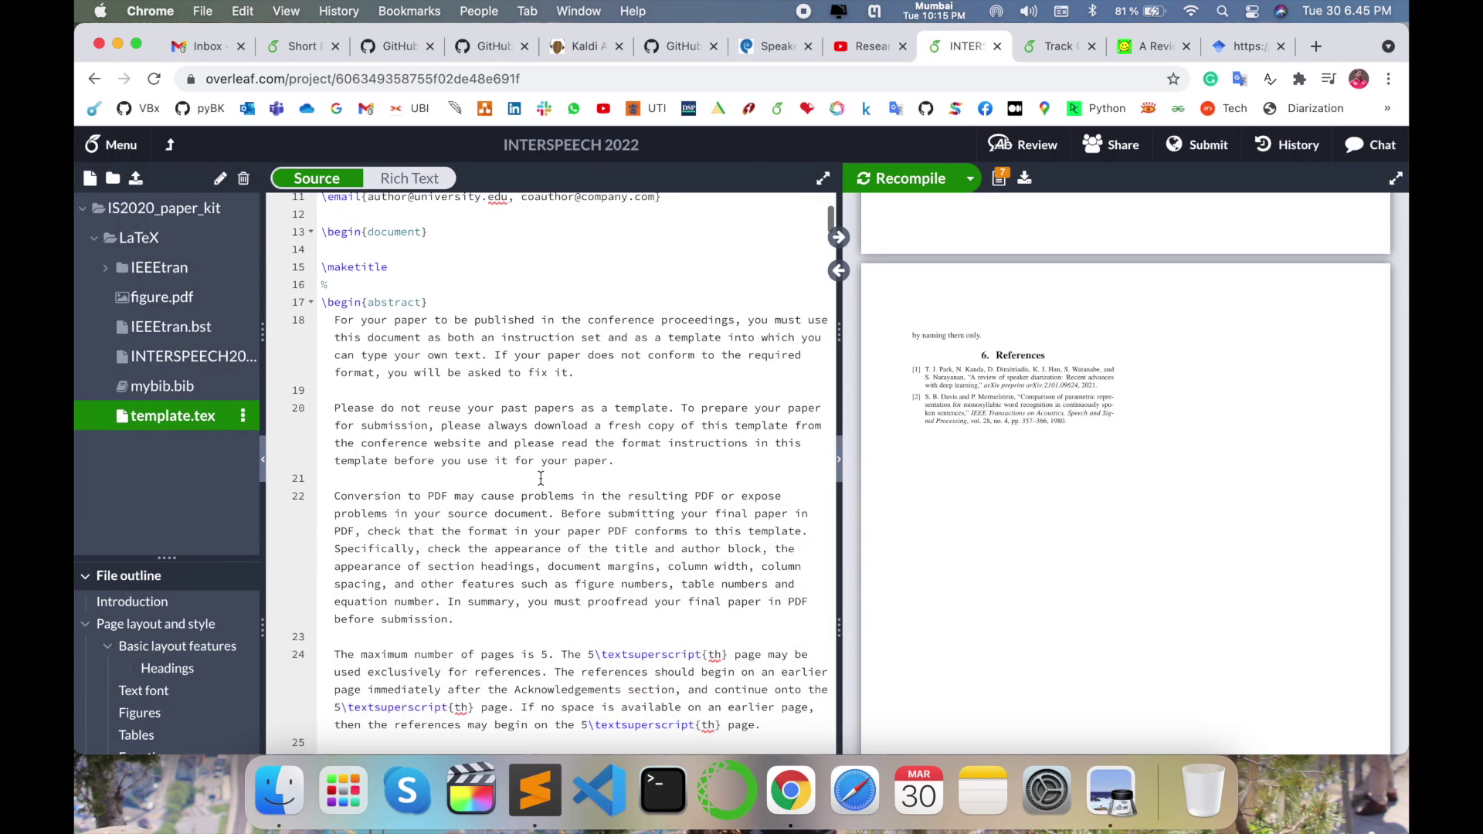
# - Insert blank lines between the Introduction paragraph and the equation in template.tex
pyautogui.press('Return')
pyautogui.press('Return')
pyautogui.press('Return')
pyautogui.press('Return')
pyautogui.press('Return')
pyautogui.press('Return')
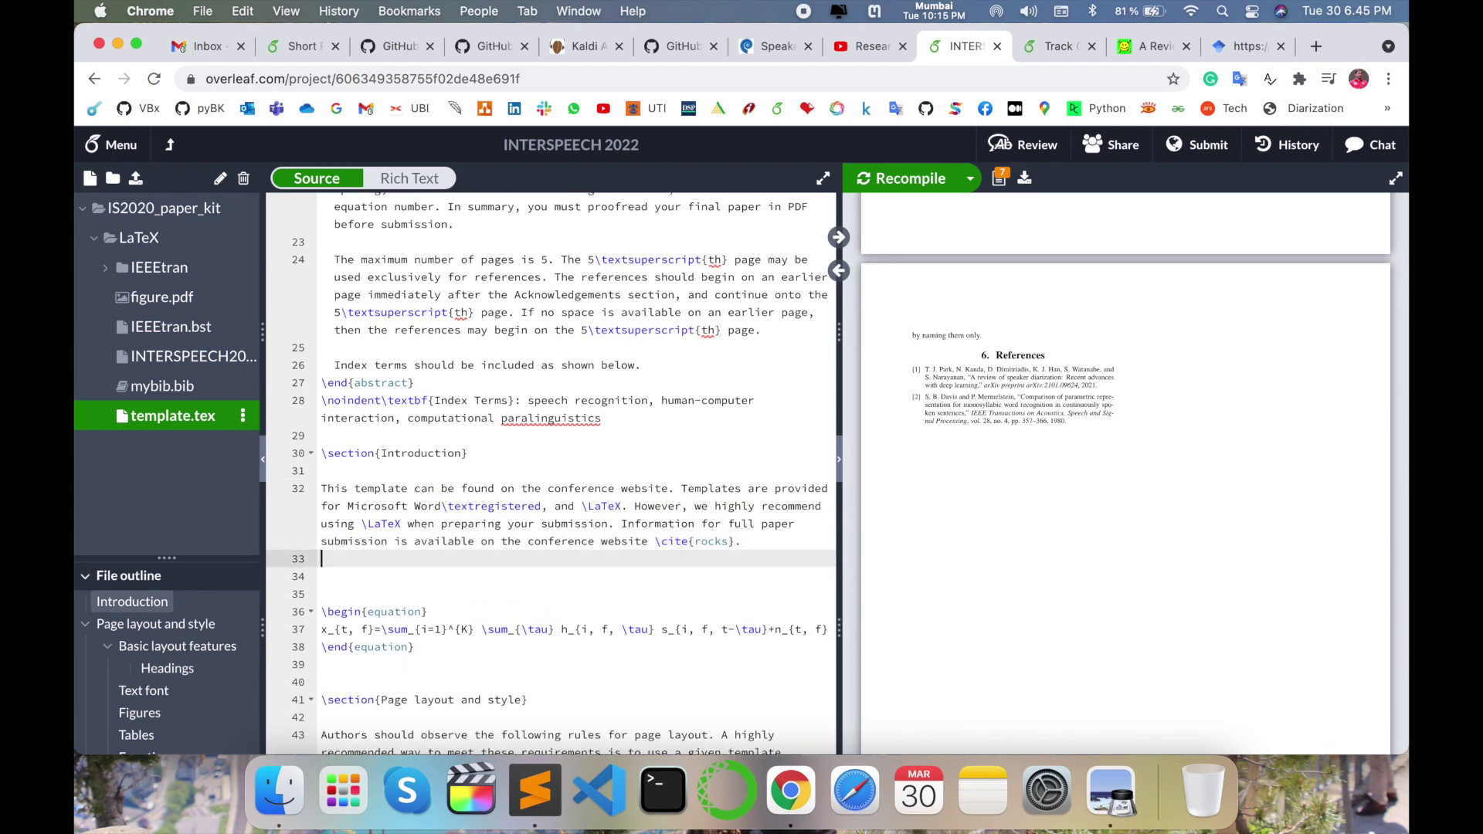
pyautogui.press('Up')
pyautogui.press('Up')
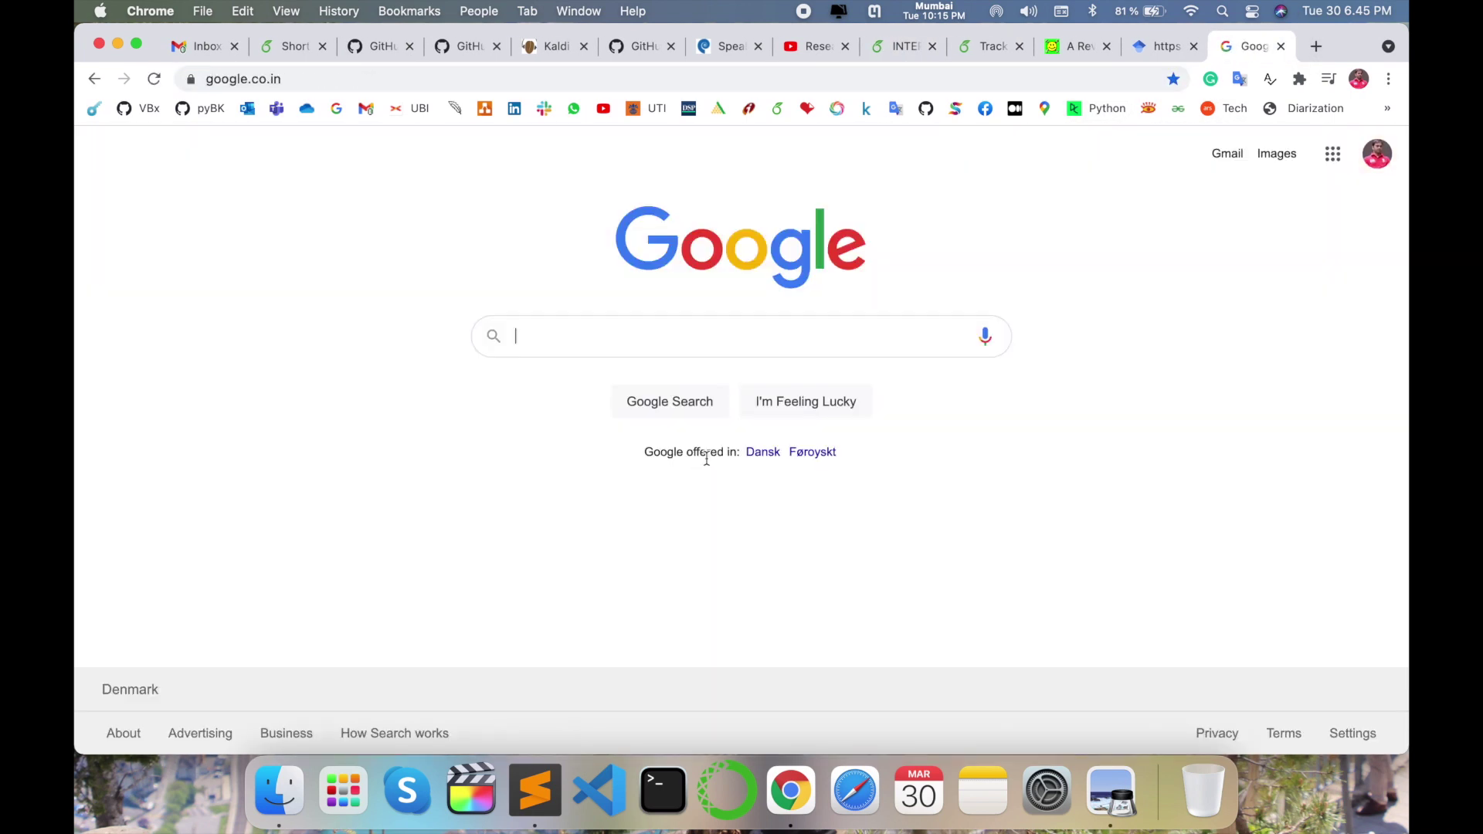
# - Look up a LaTeX table generator on Google and open the Tables Generator site
pyautogui.write('lat')
pyautogui.press('Down')
pyautogui.press('Return')
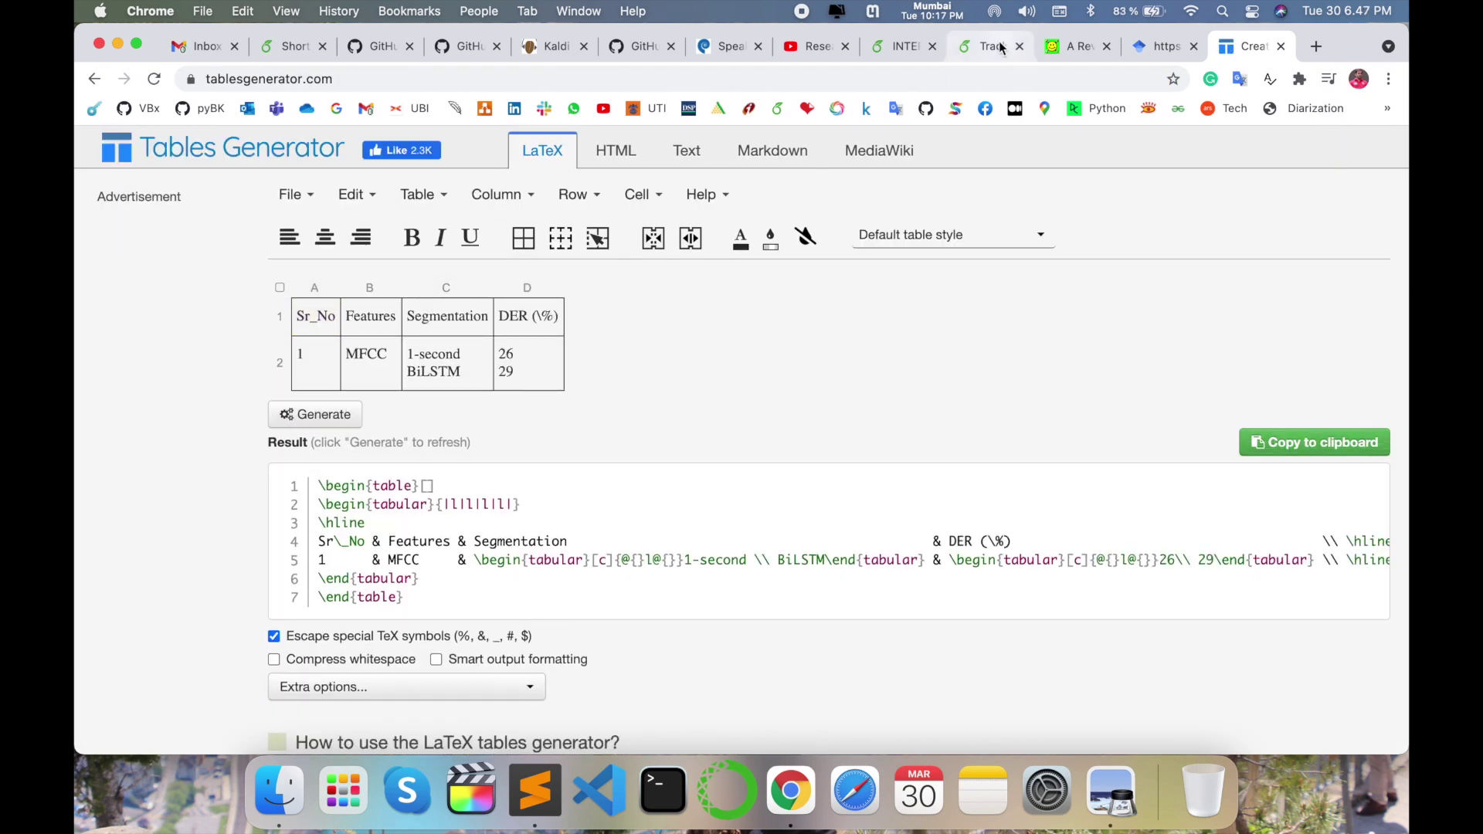
# - Paste the generated four-column table code below the Introduction paragraph in the Overleaf project, remove surplus blank lines and recompile
pyautogui.click(898, 46)
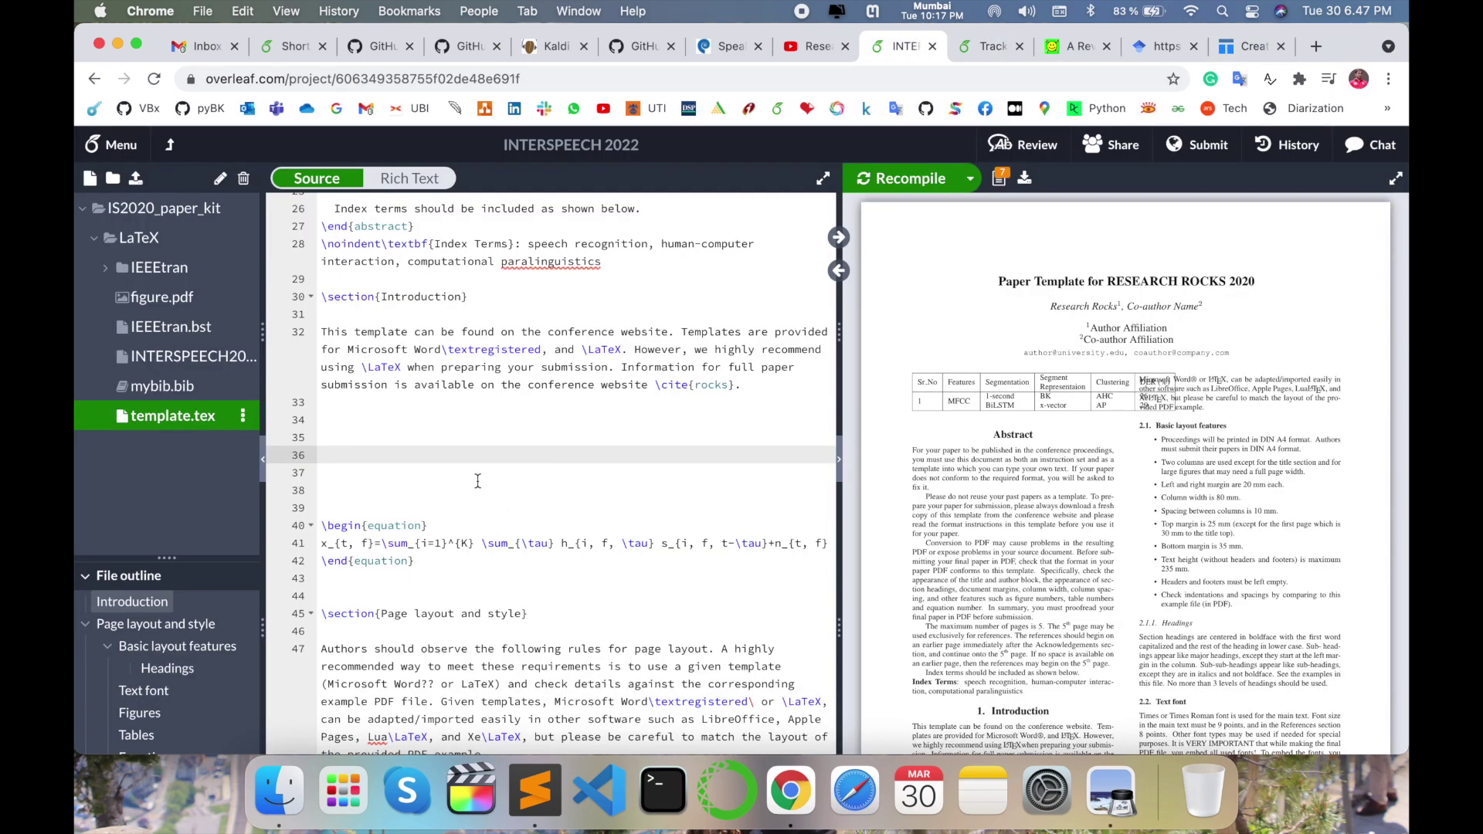
pyautogui.write('\\begin{table}[] \\begin{tabular}{|l|l|l|l|} \\hline Sr\\_No & Features & Segmentation                                               & DER (\\%)                                        \\\\ \\hline 1      & MFCC     & \\begin{tabular}[c]{@{}l@{}}1-second \\\\ BiLSTM\\end{tabular} & \\begin{tabular}[c]{@{}l@{}}26\\\\ 29\\end{tabular} \\\\ \\hline \\end{tabular} \\end{table}')
pyautogui.click(365, 434)
pyautogui.press('BackSpace')
pyautogui.press('super+s')
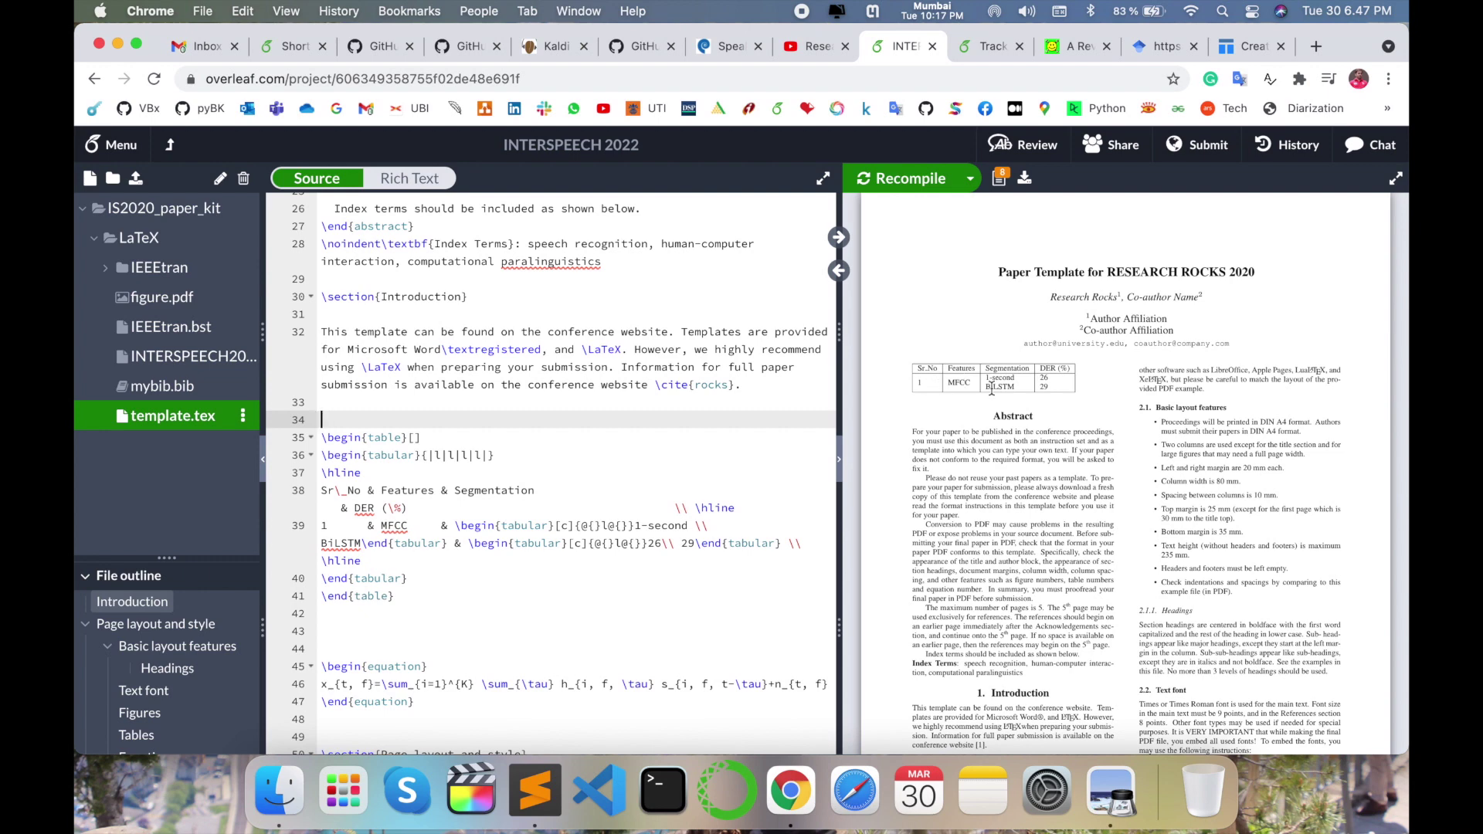
# - Set the placement option of the pasted table to th and check its position in the PDF preview
pyautogui.click(415, 438)
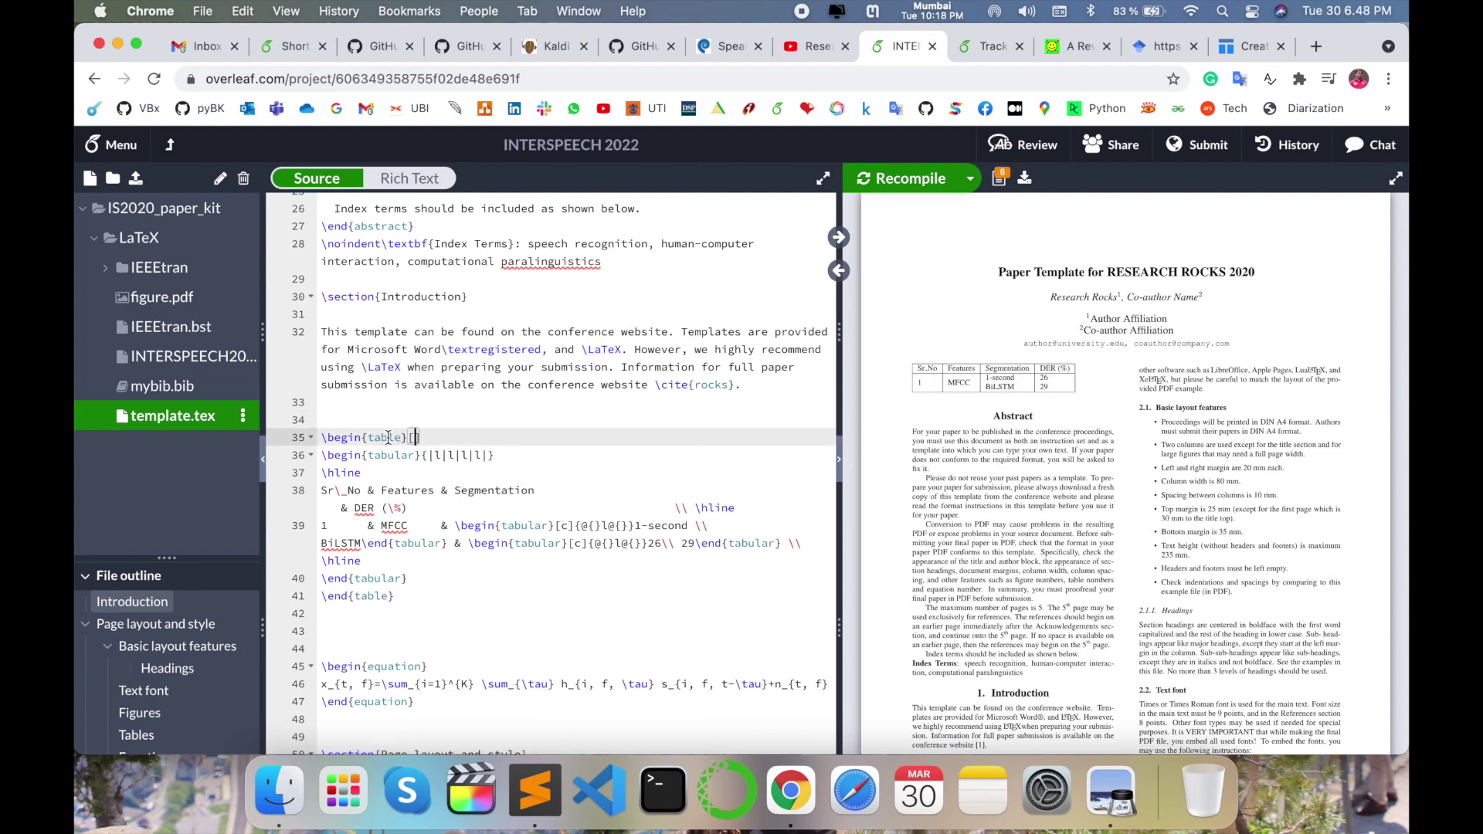
pyautogui.write('th')
pyautogui.scroll(-3, 1058, 569)
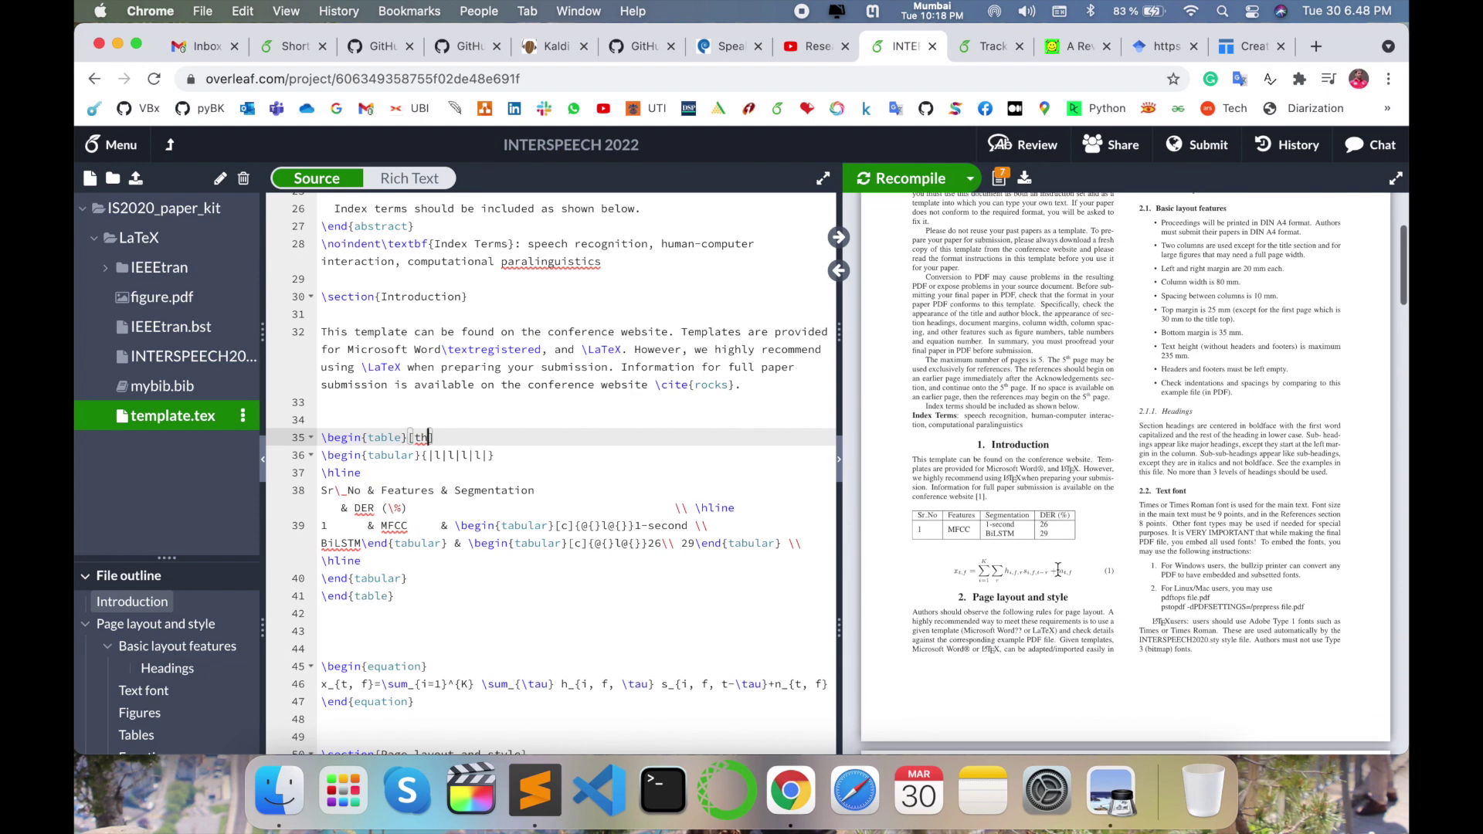
pyautogui.scroll(-2, 1058, 570)
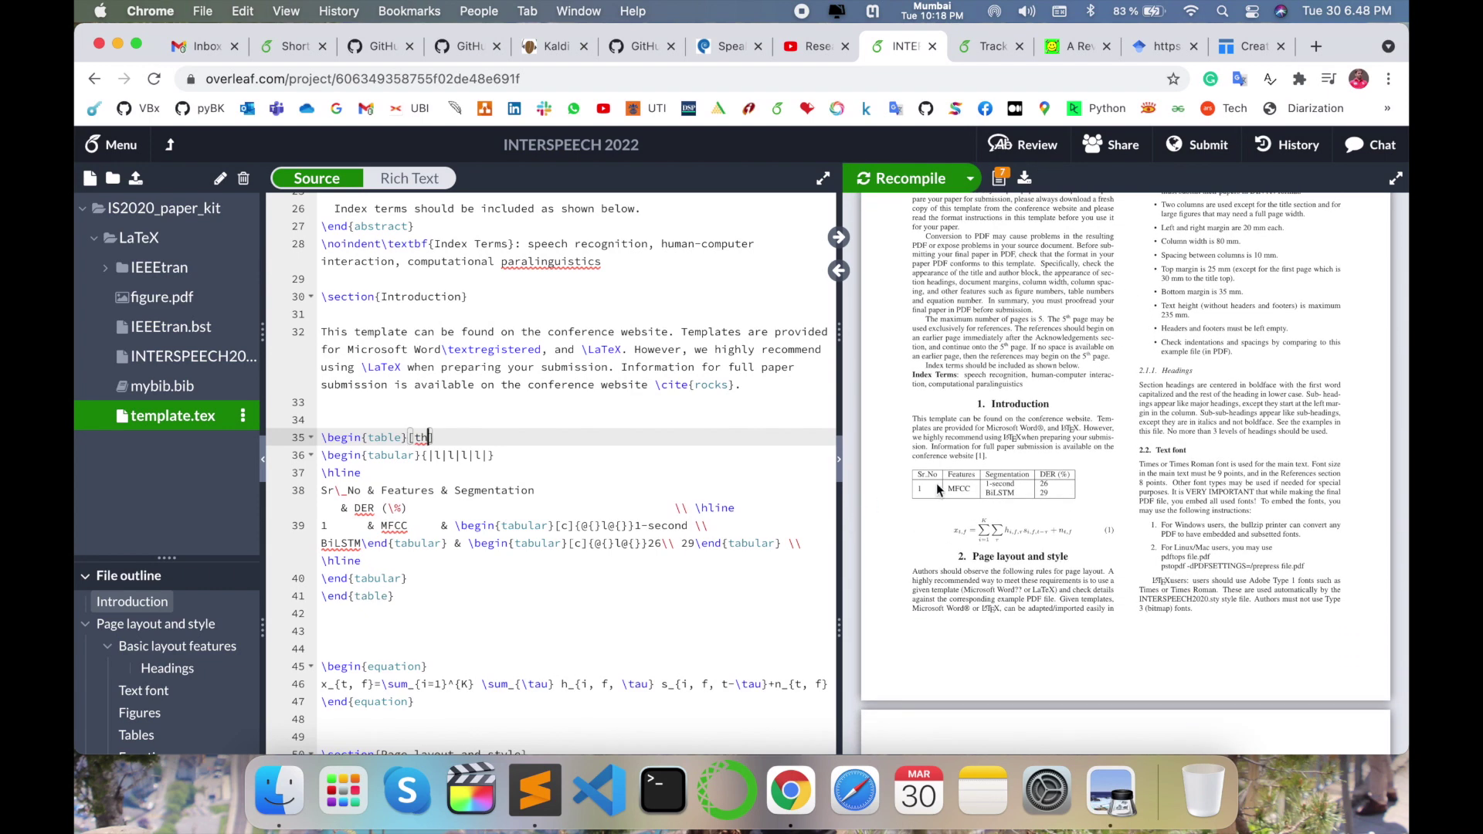
# - Add a LaTeX command starting with \ce on a new line below the table's tabular opening
pyautogui.click(501, 455)
pyautogui.press('Return')
pyautogui.write('\\ce')
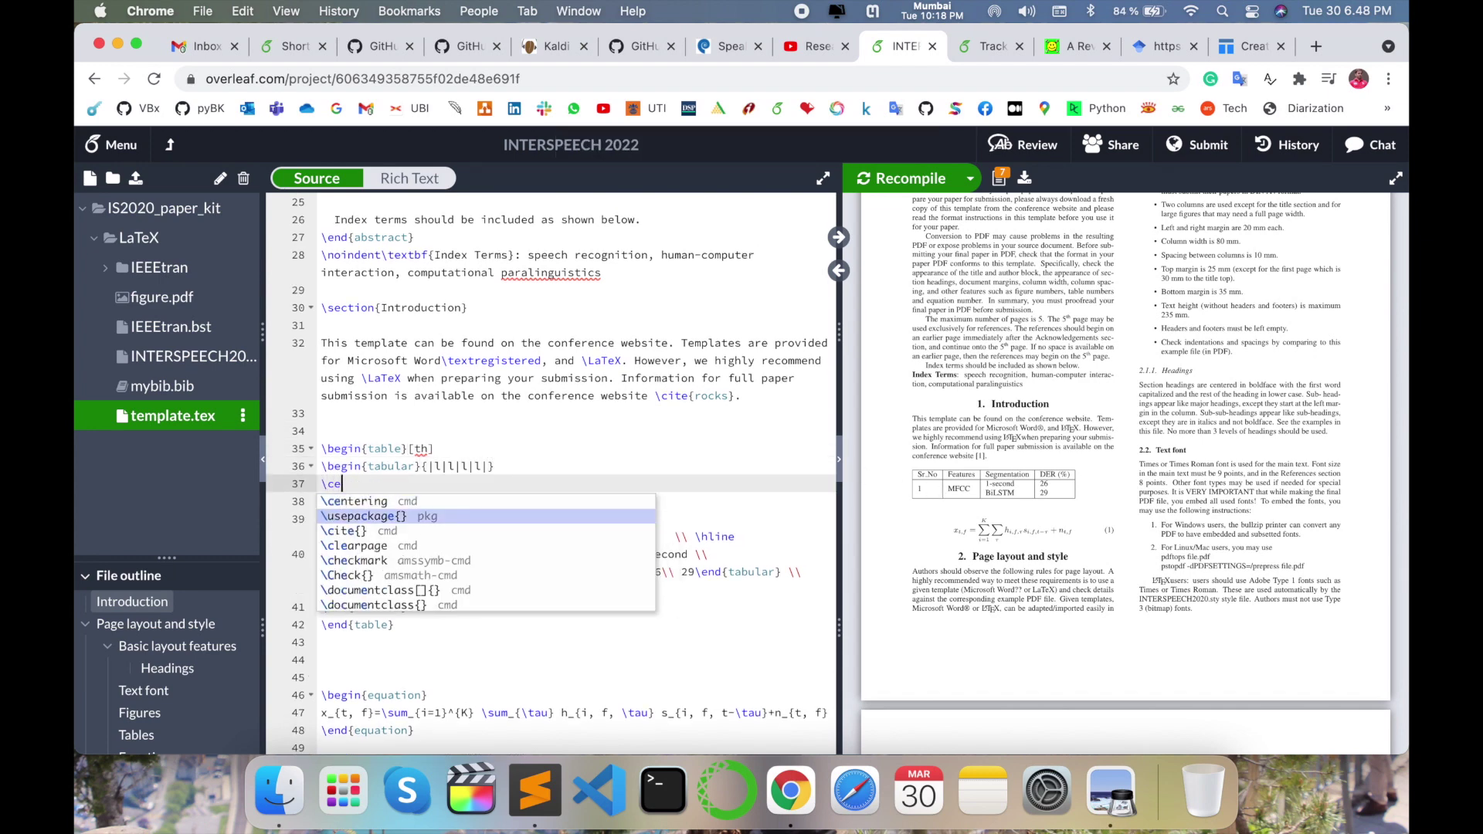
pyautogui.press('Return')
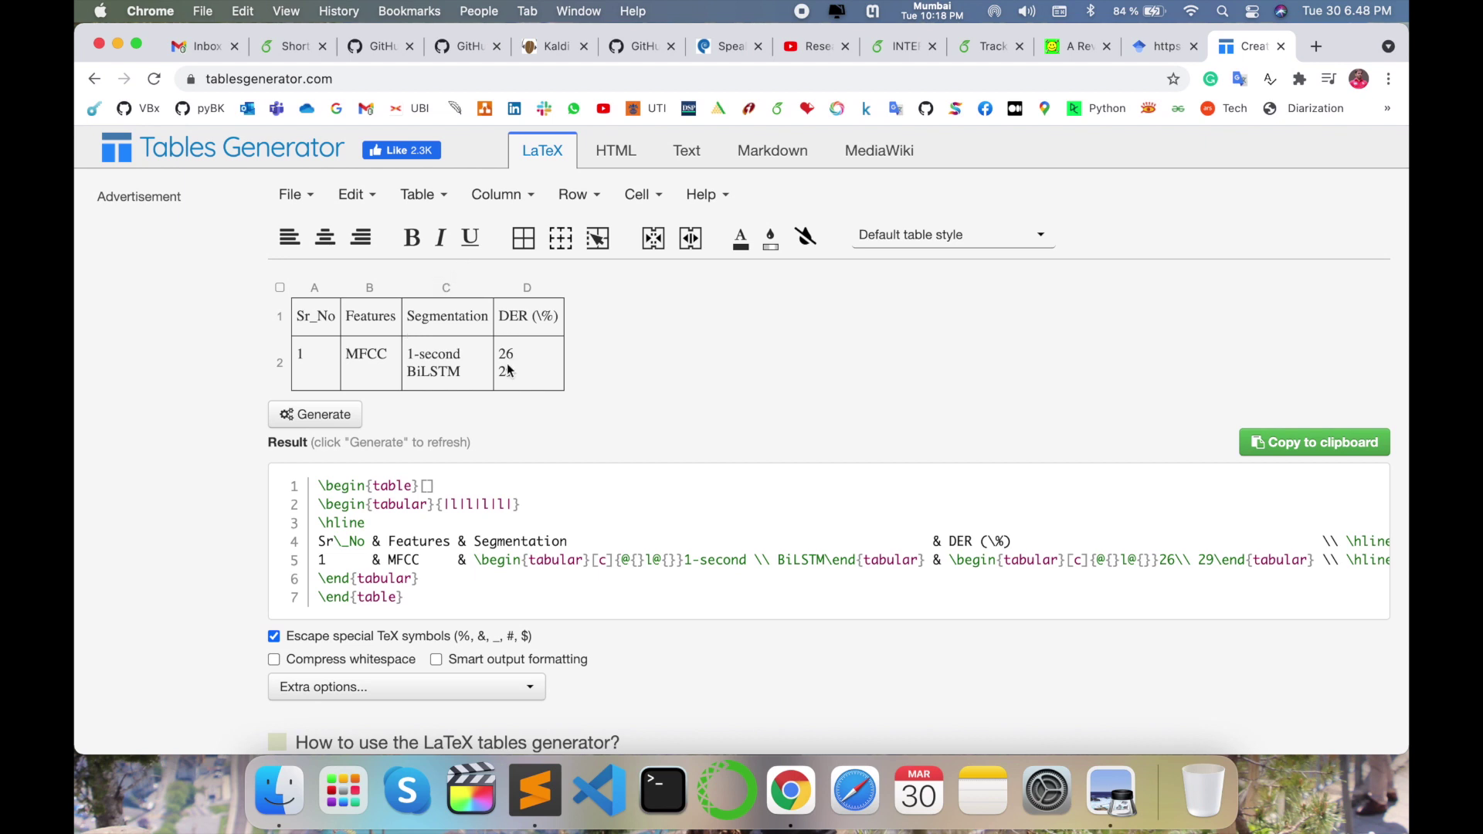
# - Create a new blank table with 5 rows and 5 columns in Tables Generator
pyautogui.click(488, 324)
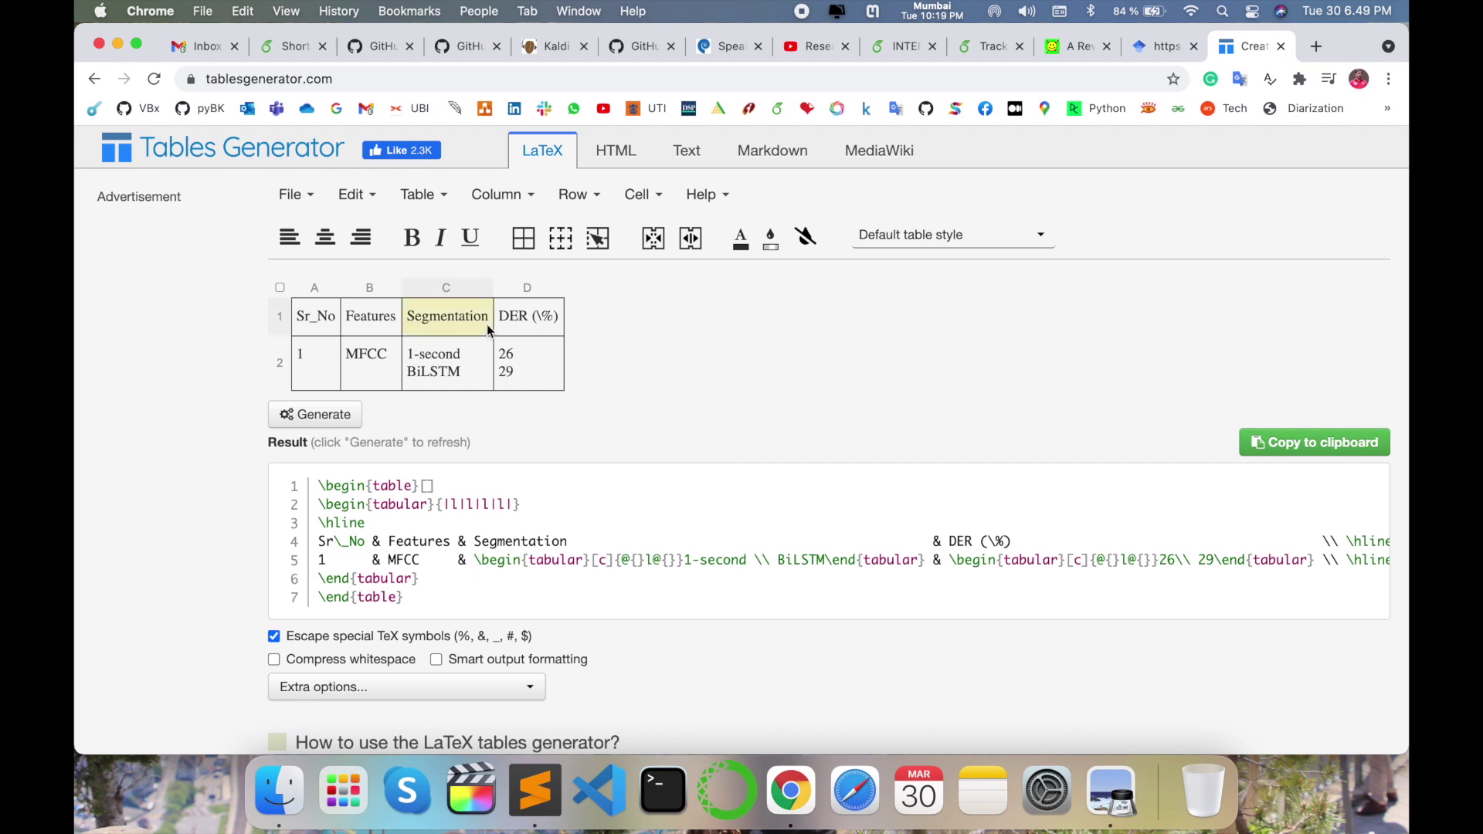
pyautogui.press('super+a')
pyautogui.click(291, 194)
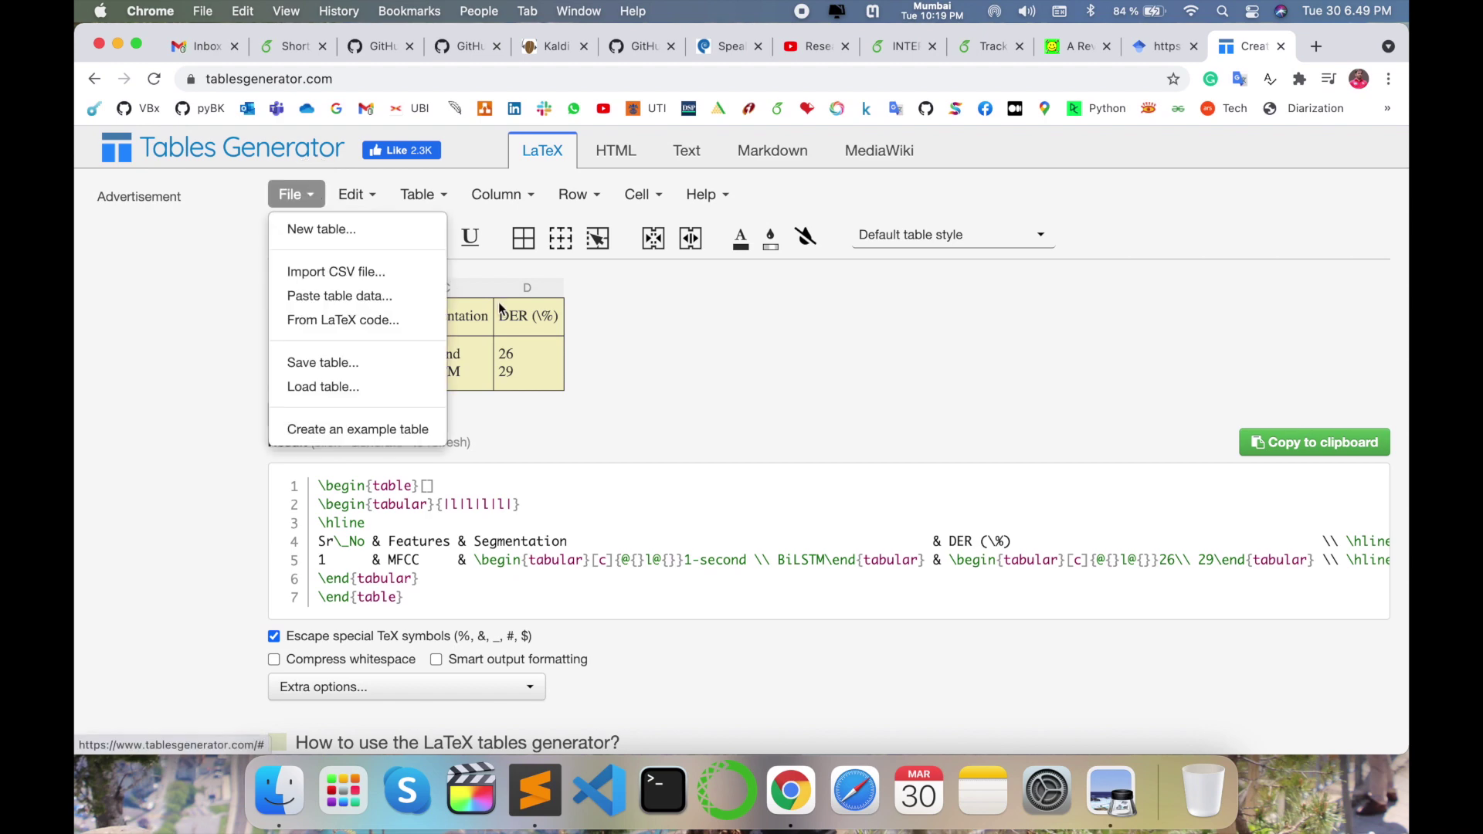
pyautogui.click(308, 228)
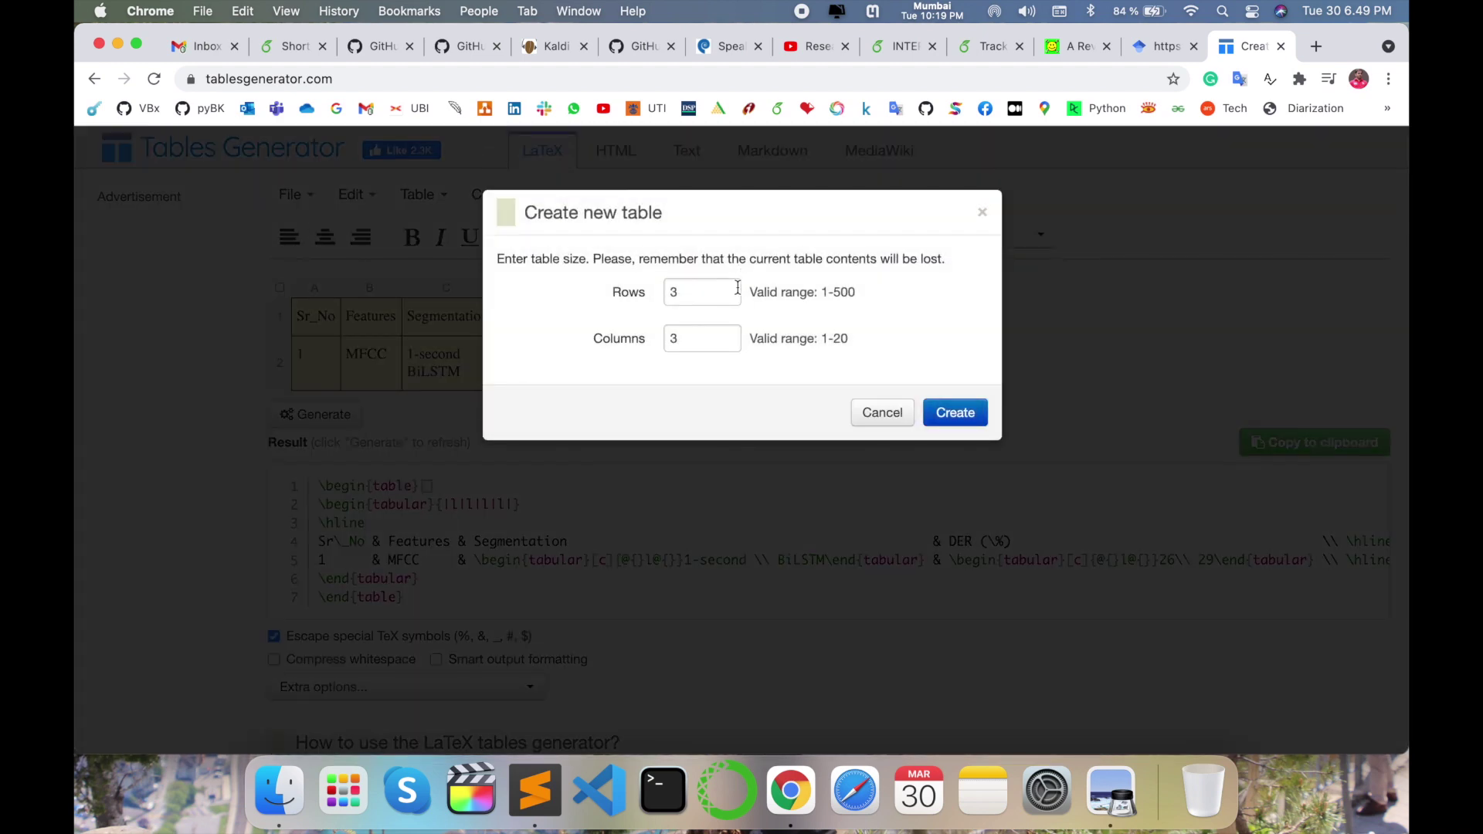
pyautogui.click(706, 293)
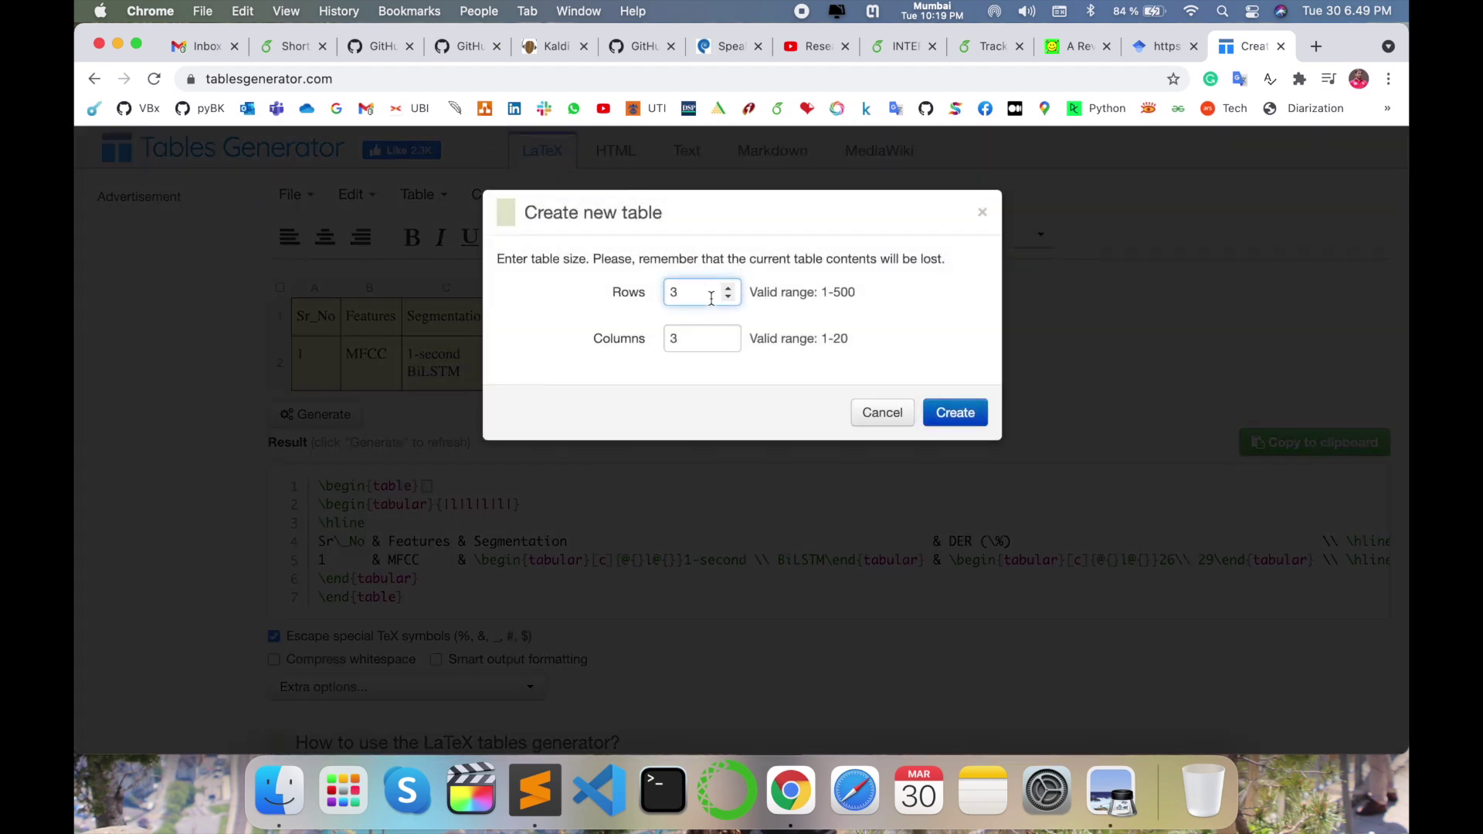
pyautogui.write('5')
pyautogui.press('Left')
pyautogui.press('BackSpace')
pyautogui.click(699, 330)
pyautogui.write('3')
pyautogui.press('BackSpace')
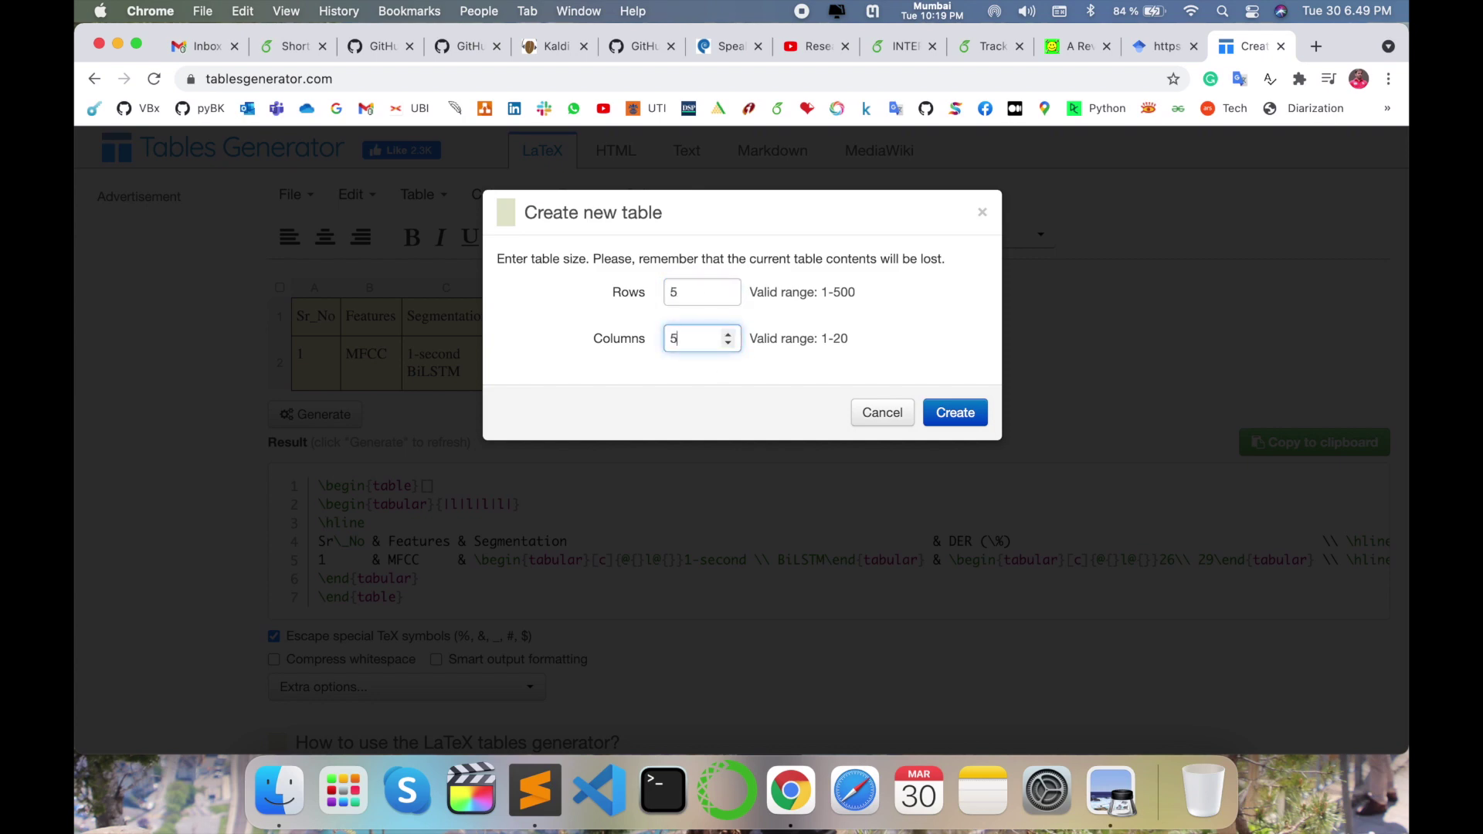
pyautogui.click(949, 405)
# - Apply borders to all cells of the 5-by-5 table and generate its LaTeX code
pyautogui.moveTo(391, 456); pyautogui.dragTo(304, 321)
pyautogui.click(522, 238)
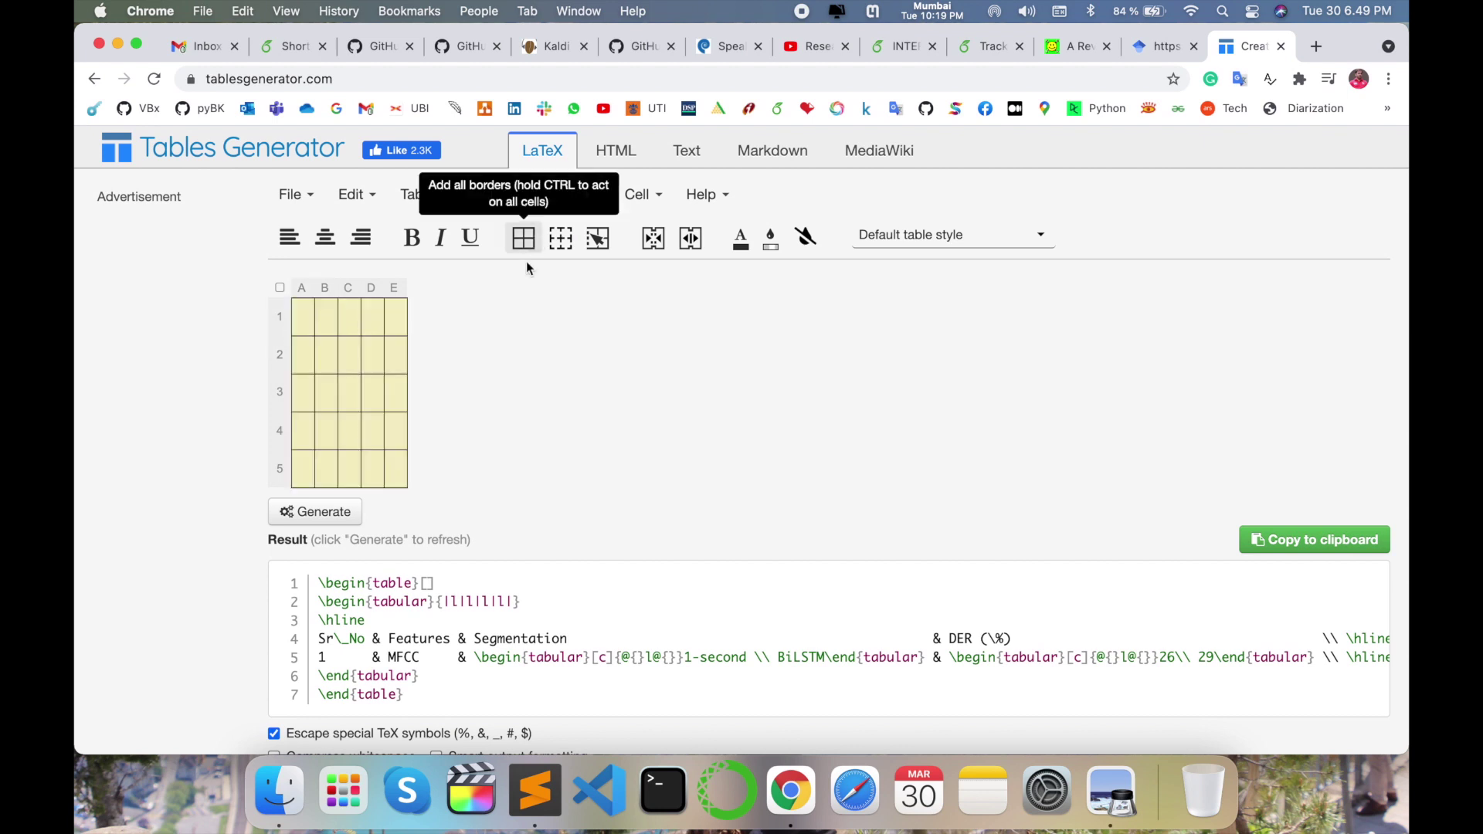
pyautogui.click(342, 523)
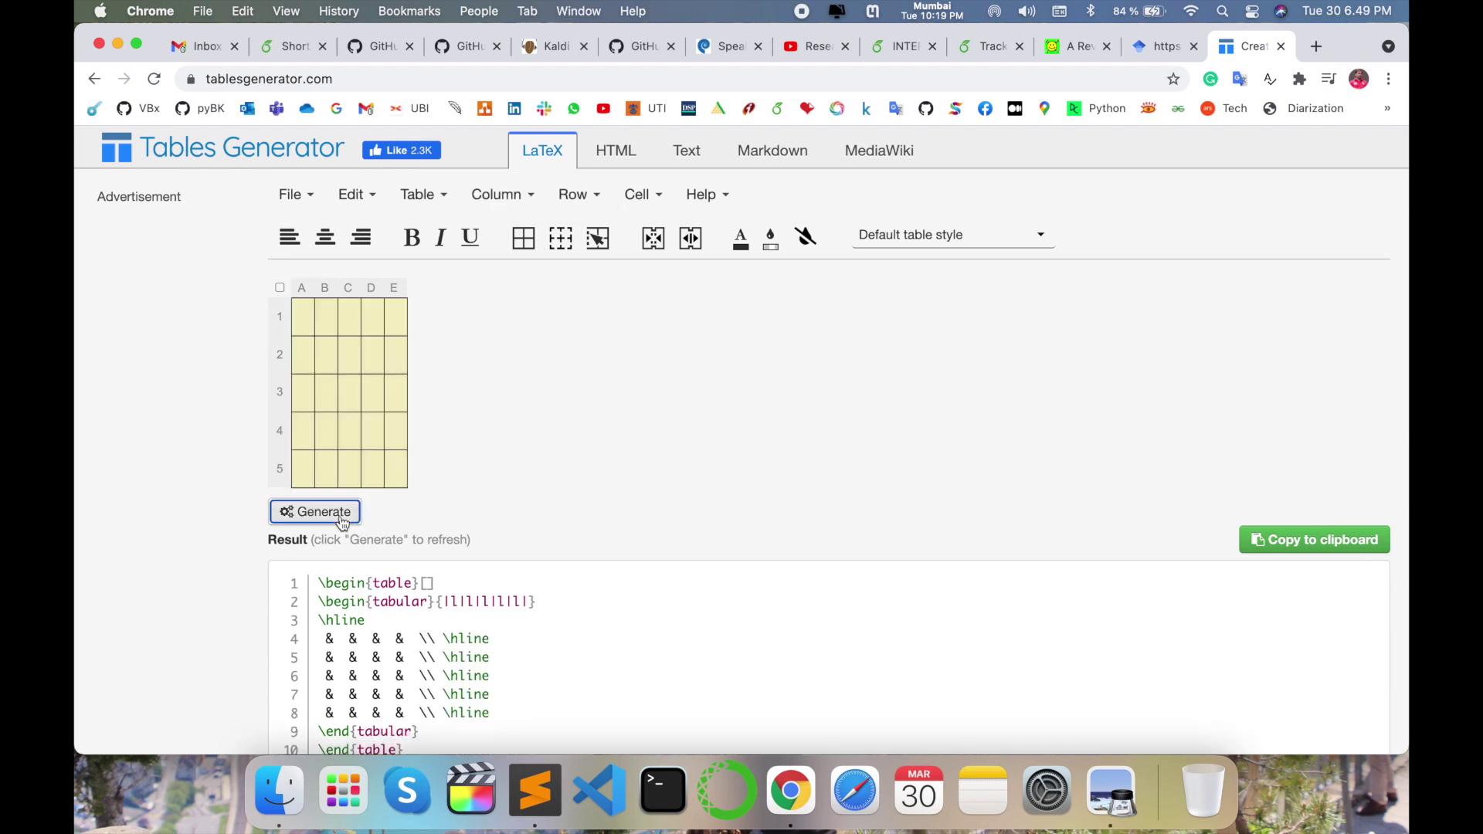
pyautogui.scroll(-3, 515, 664)
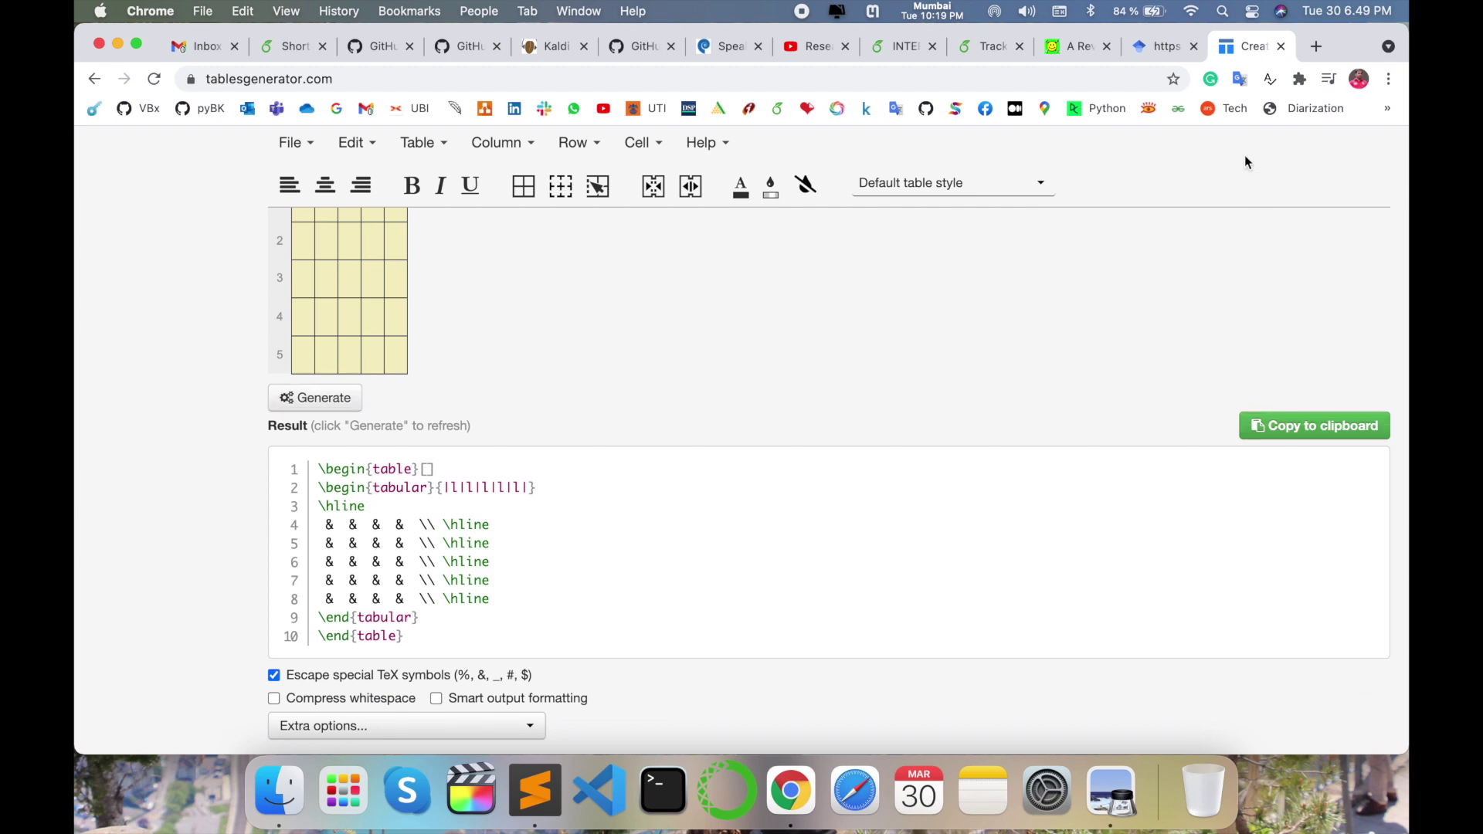
# - Replace the existing table code in the Overleaf project's template.tex with the generated 5-by-5 table code and check the PDF preview
pyautogui.click(905, 46)
pyautogui.moveTo(448, 626); pyautogui.dragTo(322, 450)
pyautogui.write('\\begin{table}[] \\begin{tabular}{|l|l|l|l|l|} \\hline  &  &  &  &  \\\\ \\hline  &  &  &  &  \\\\ \\hline  &  &  &  &  \\\\ \\hline  &  &  &  &  \\\\ \\hline  &  &  &  &  \\\\ \\hline \\end{tabular} \\end{table}')
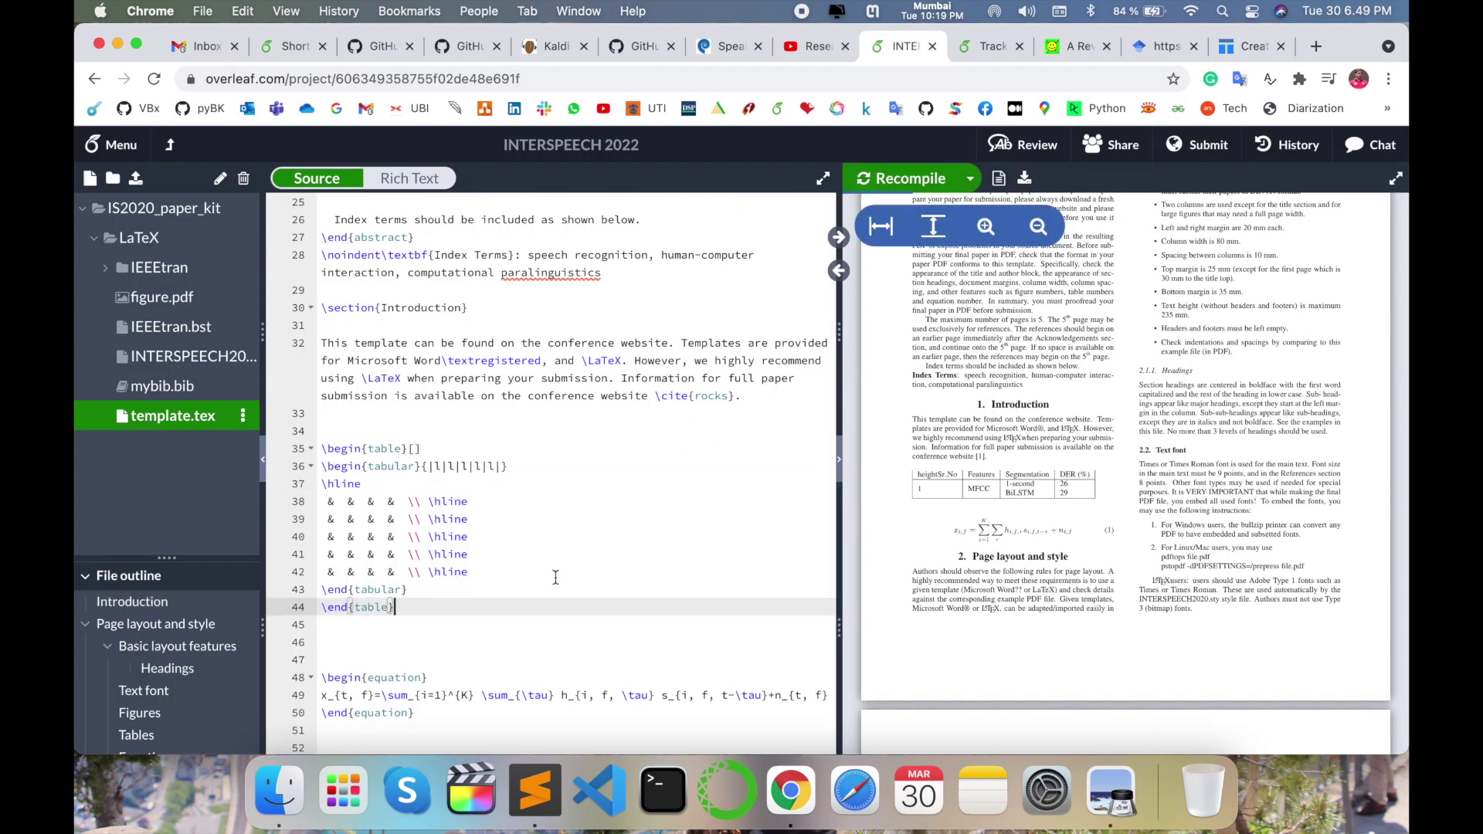
pyautogui.scroll(4, 1002, 575)
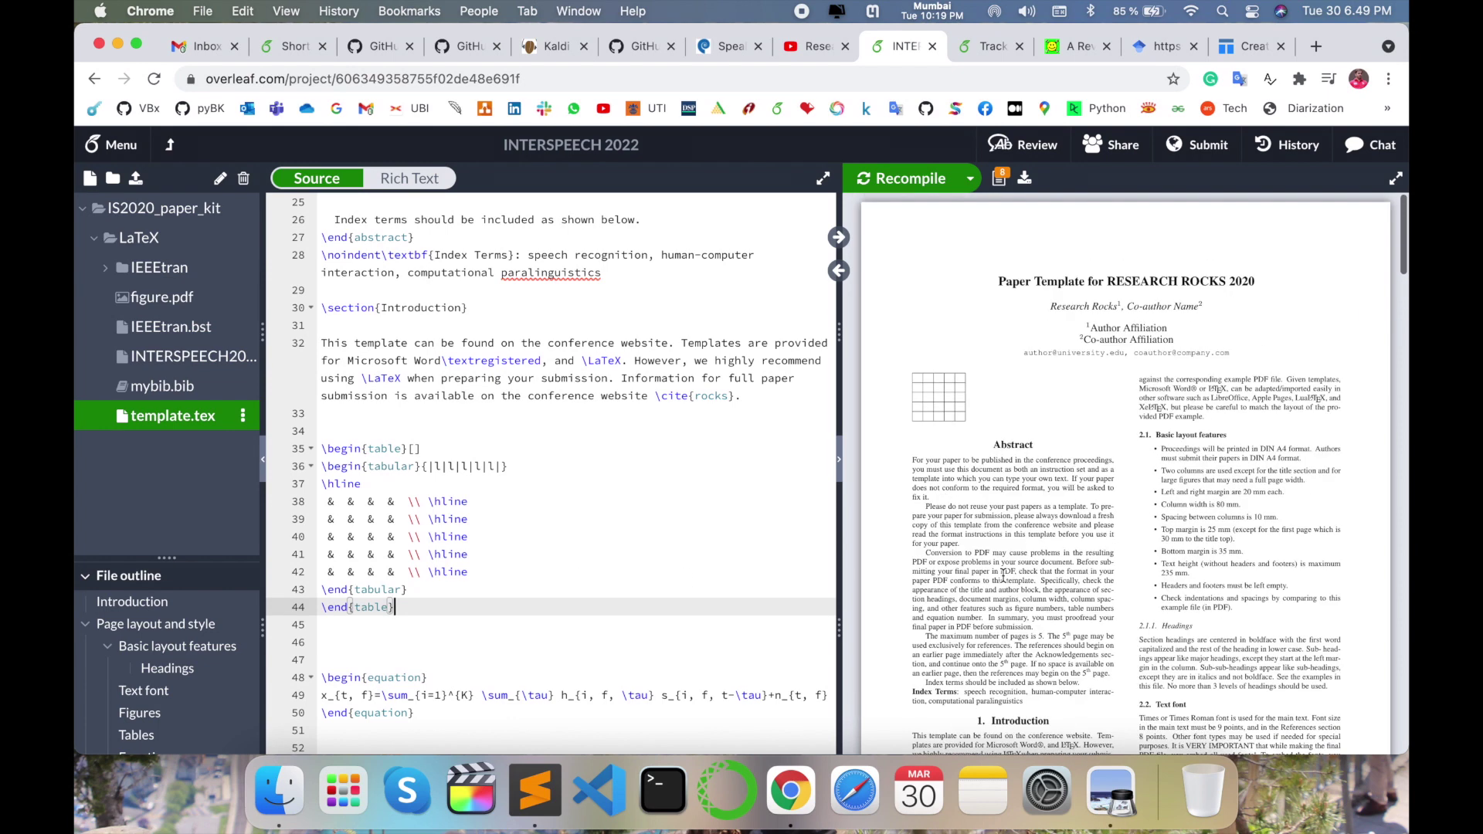
# - Set the placement option of the 5-by-5 table to th
pyautogui.click(415, 448)
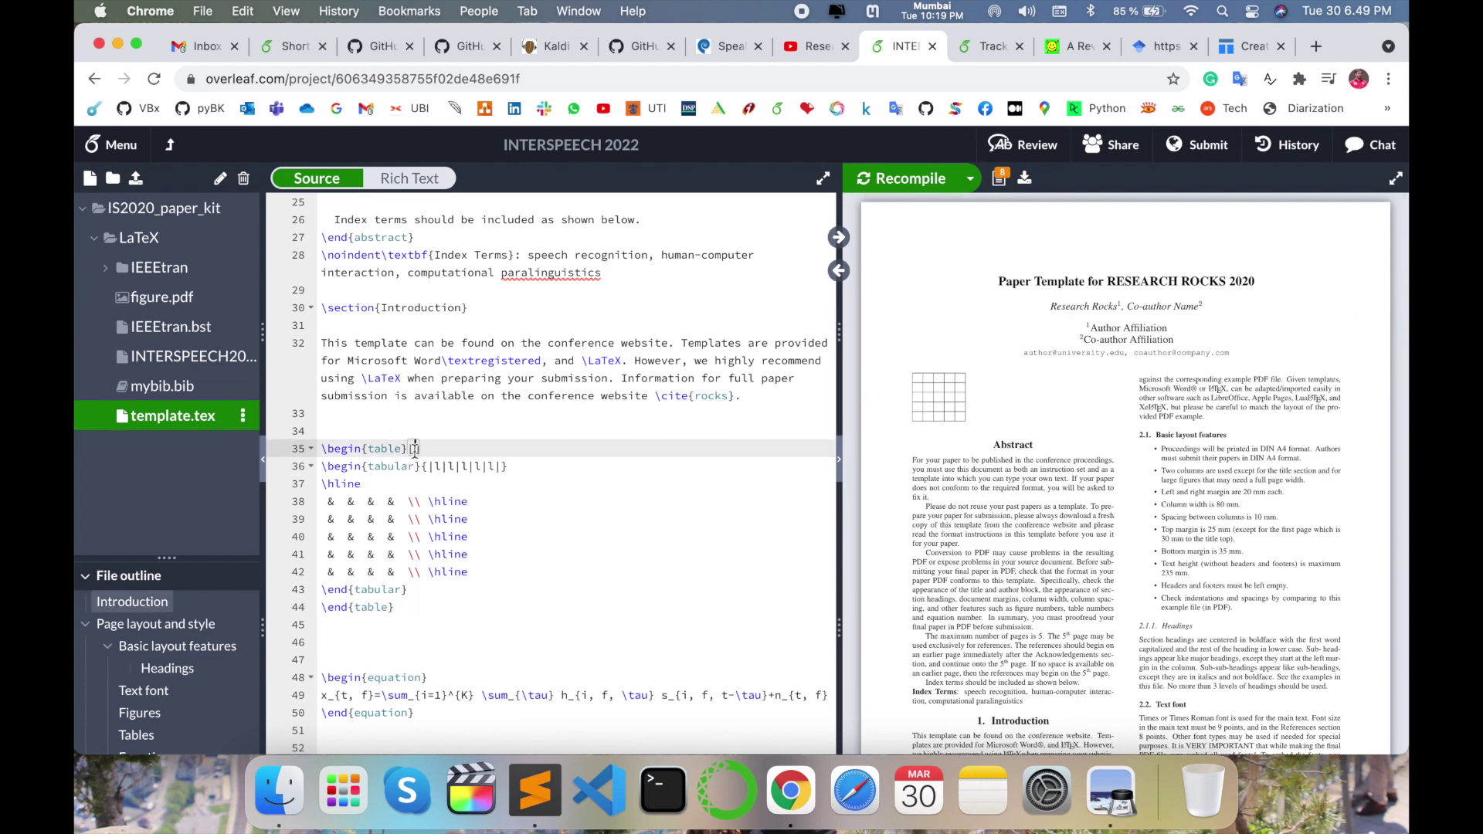
pyautogui.write('th')
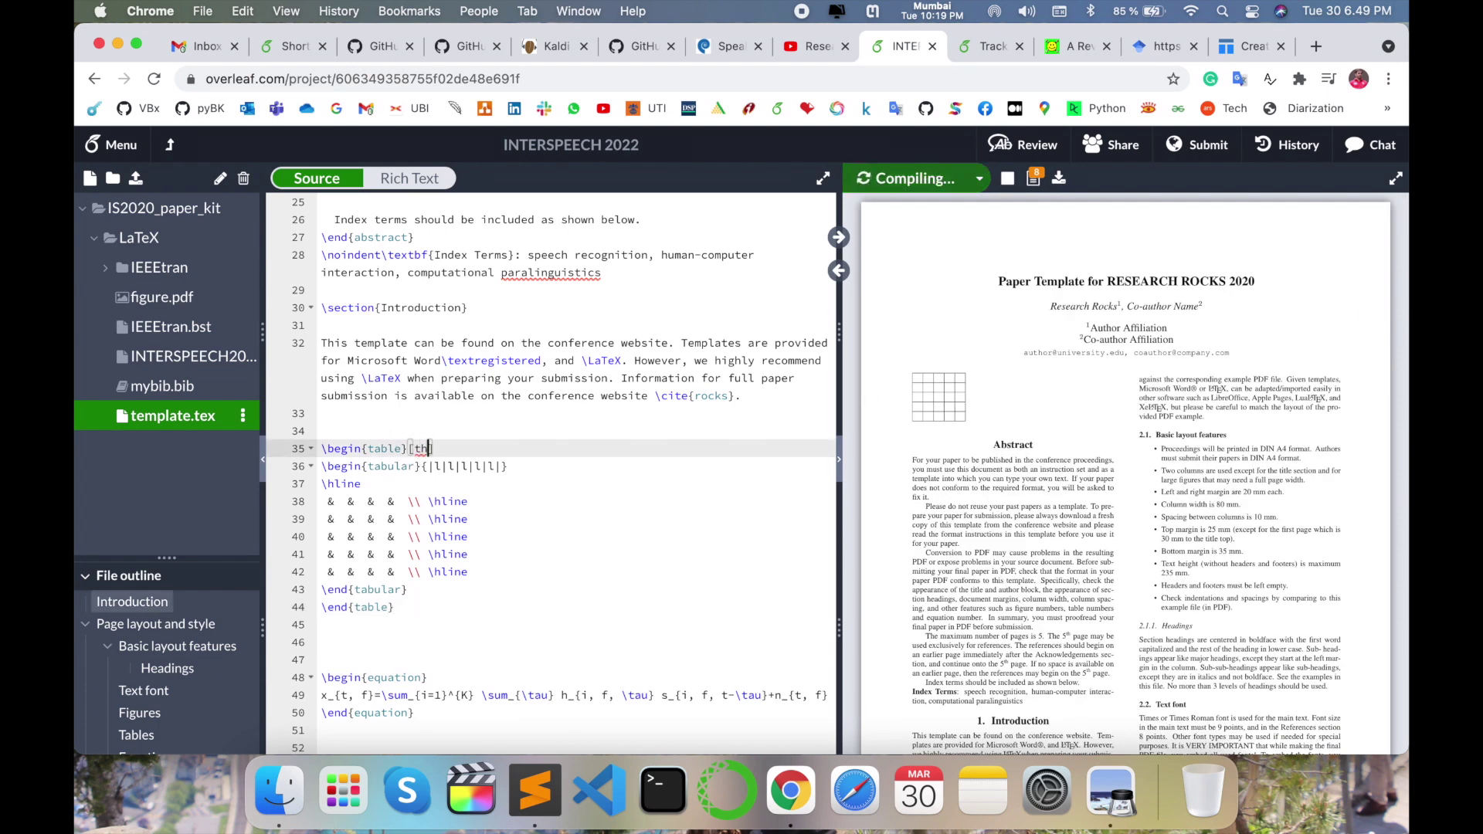
pyautogui.scroll(-1, 371, 452)
# - Fill the table's first row with 1, 2, 3, 4 and 5, recompile and check the table in the PDF
pyautogui.click(320, 455)
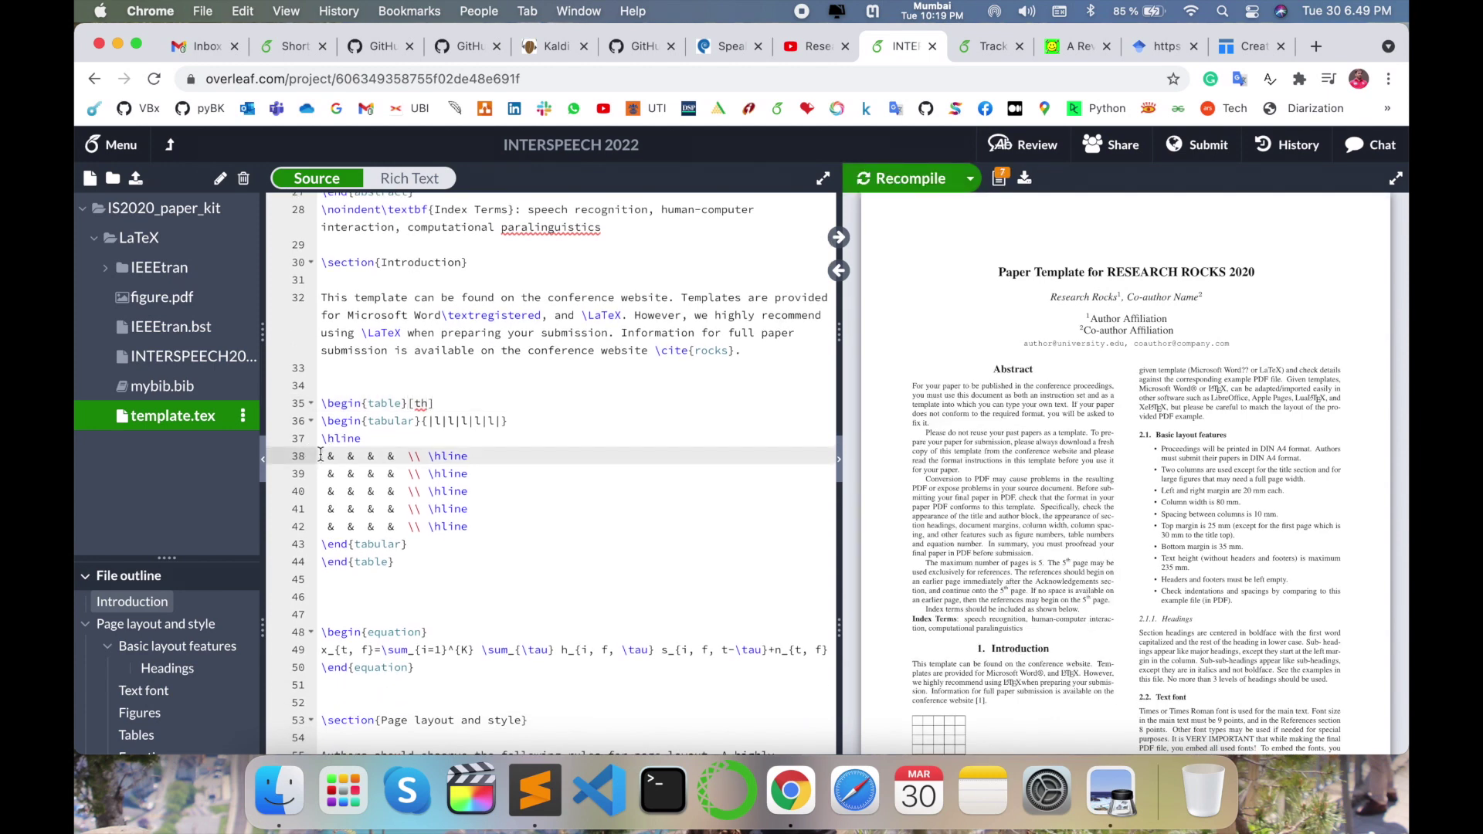
pyautogui.write('1')
pyautogui.click(347, 456)
pyautogui.write('2')
pyautogui.click(375, 457)
pyautogui.write('3')
pyautogui.click(396, 456)
pyautogui.write('4')
pyautogui.click(427, 457)
pyautogui.write('5')
pyautogui.press('super+s')
pyautogui.click(395, 456)
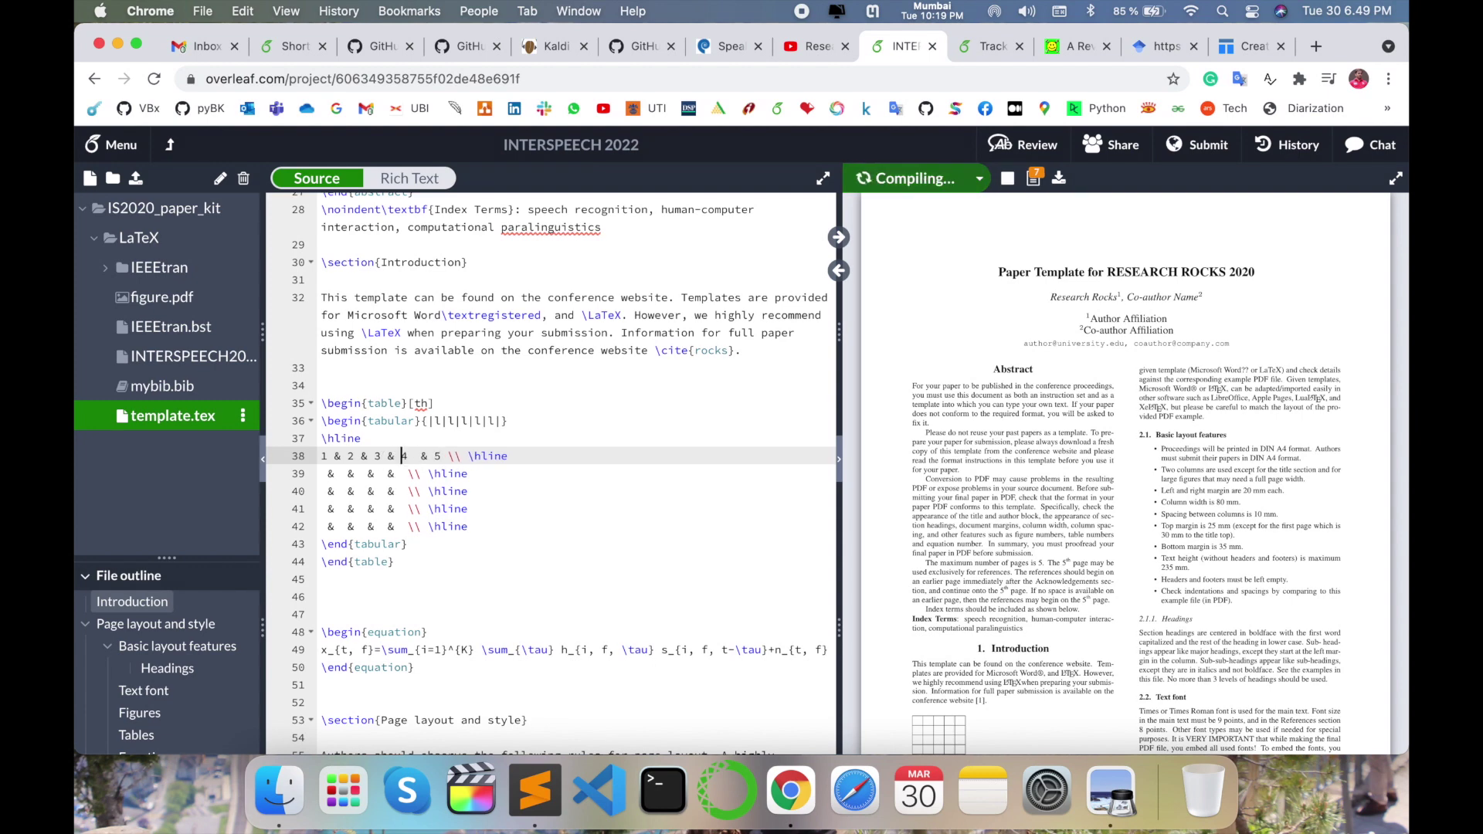
pyautogui.scroll(-2, 988, 610)
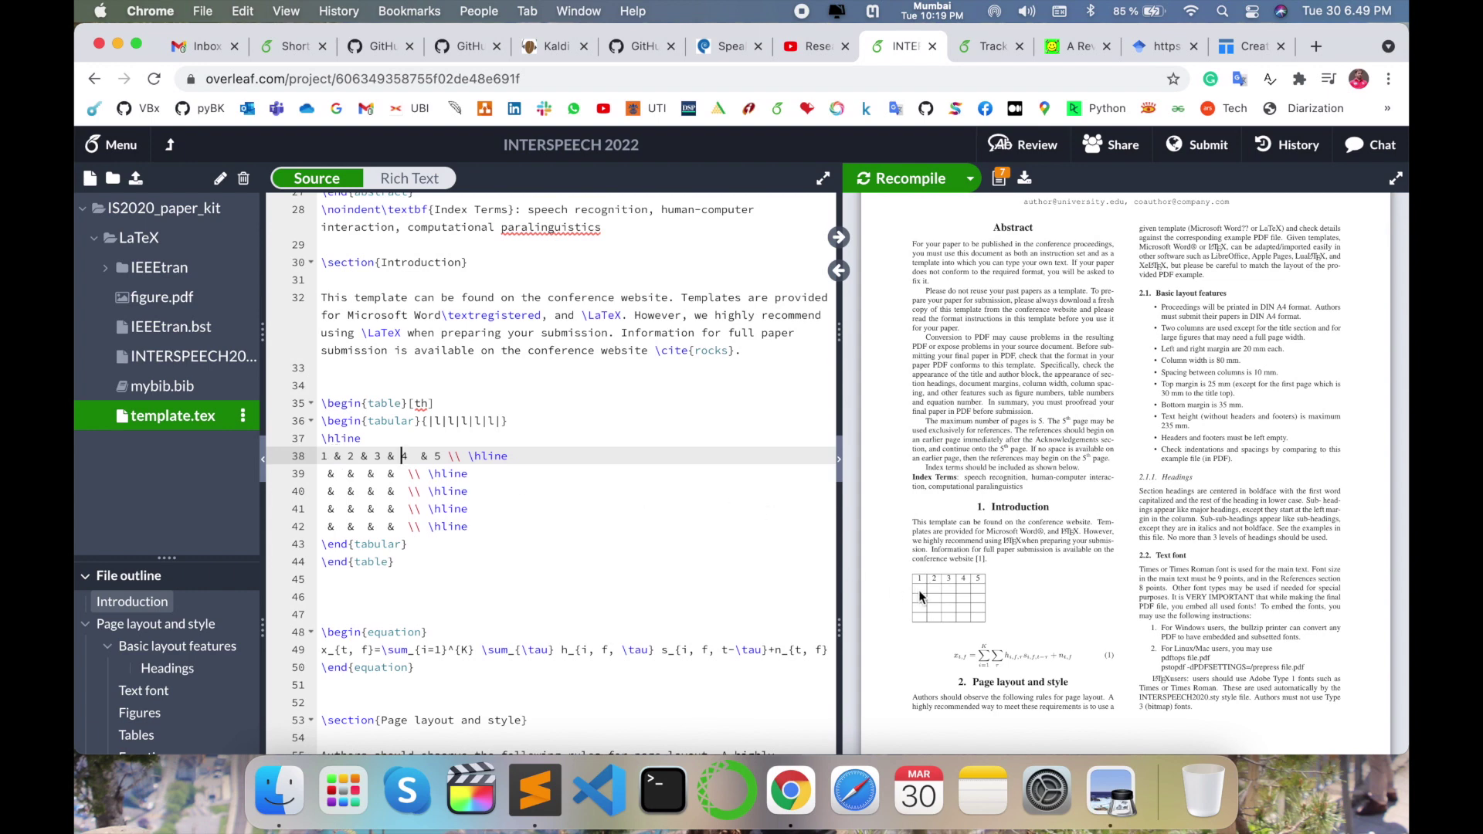
pyautogui.click(1237, 46)
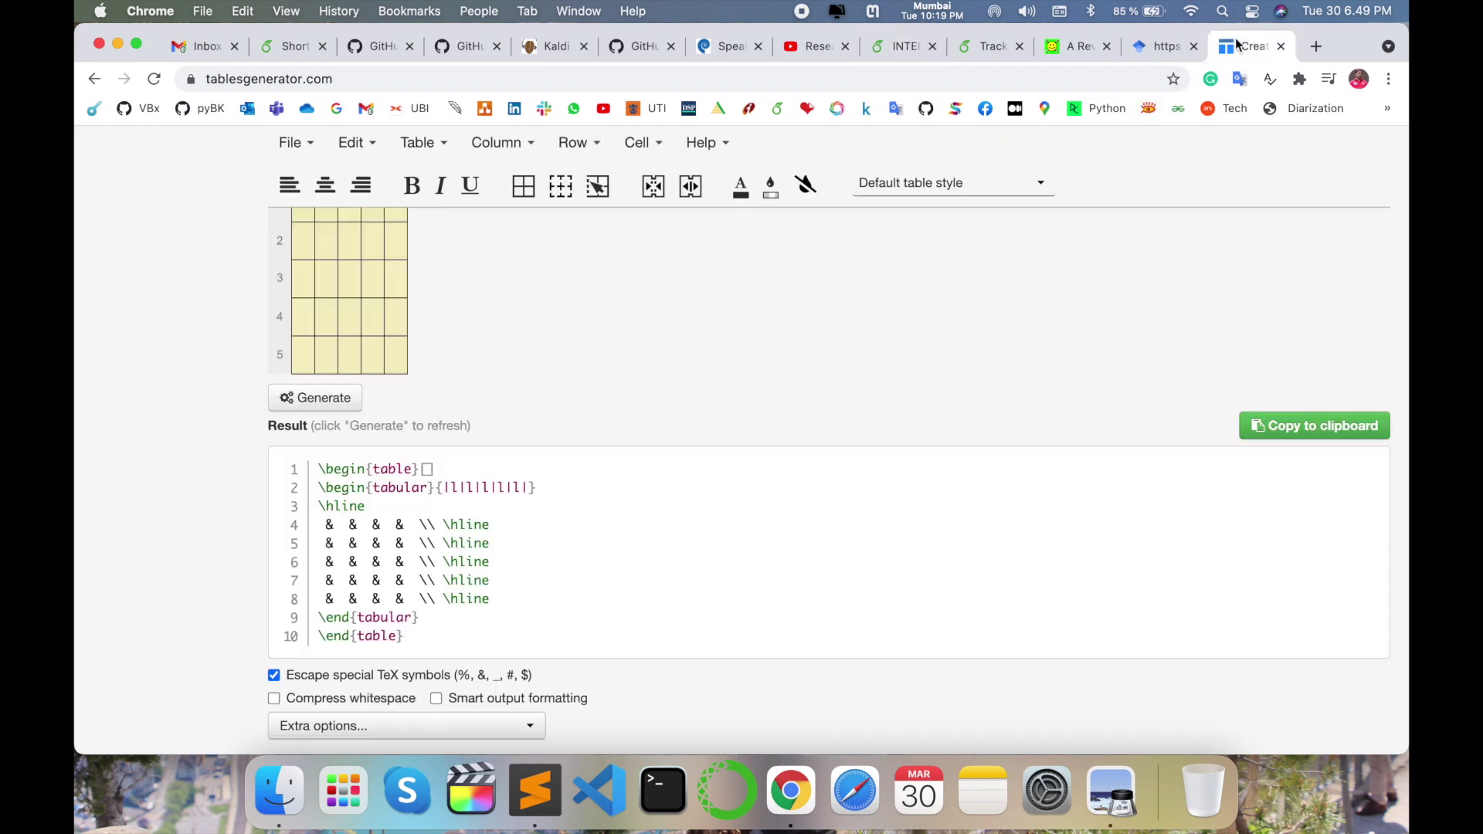
pyautogui.scroll(3, 573, 368)
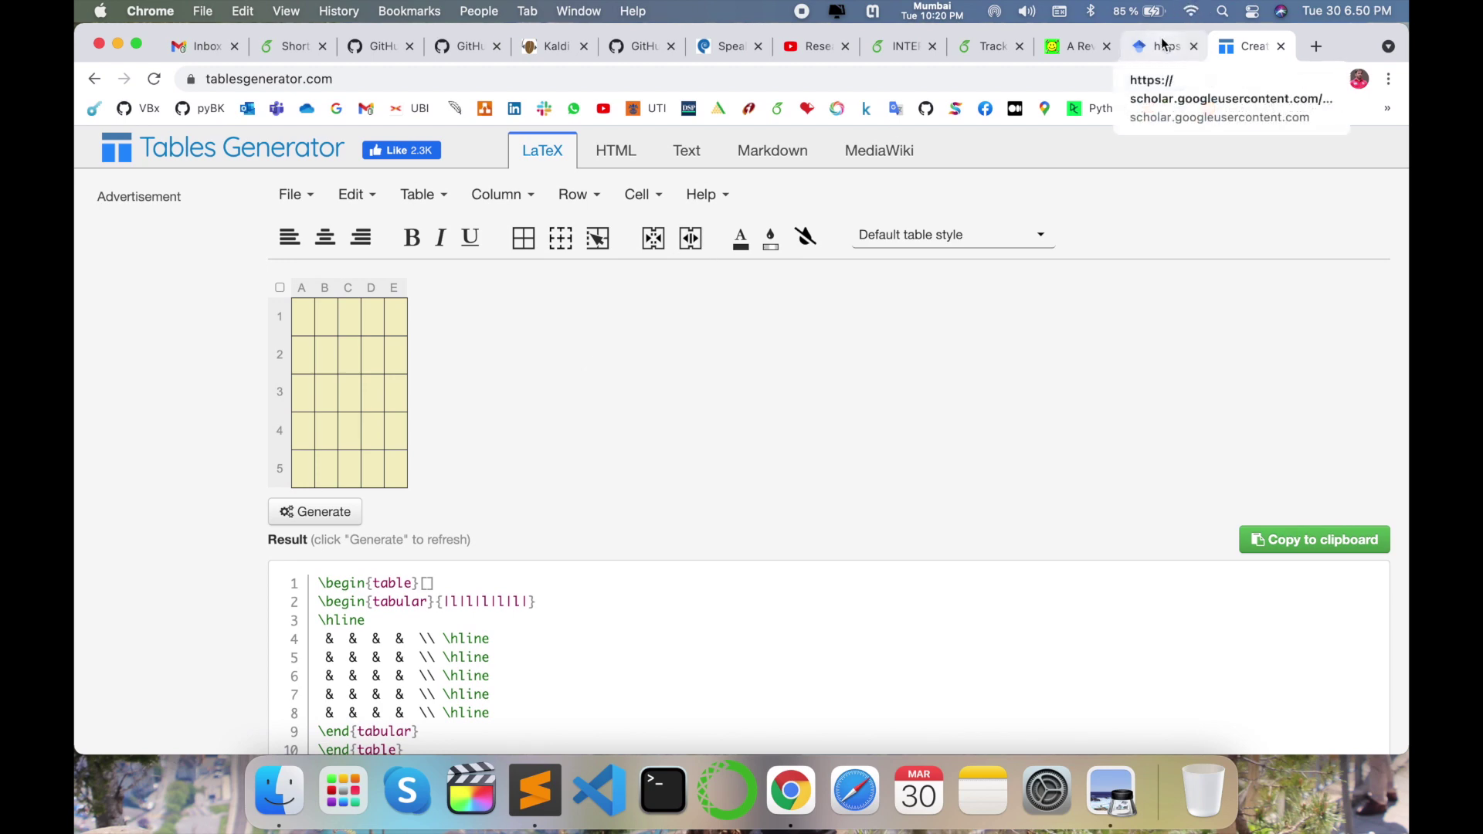
pyautogui.click(889, 48)
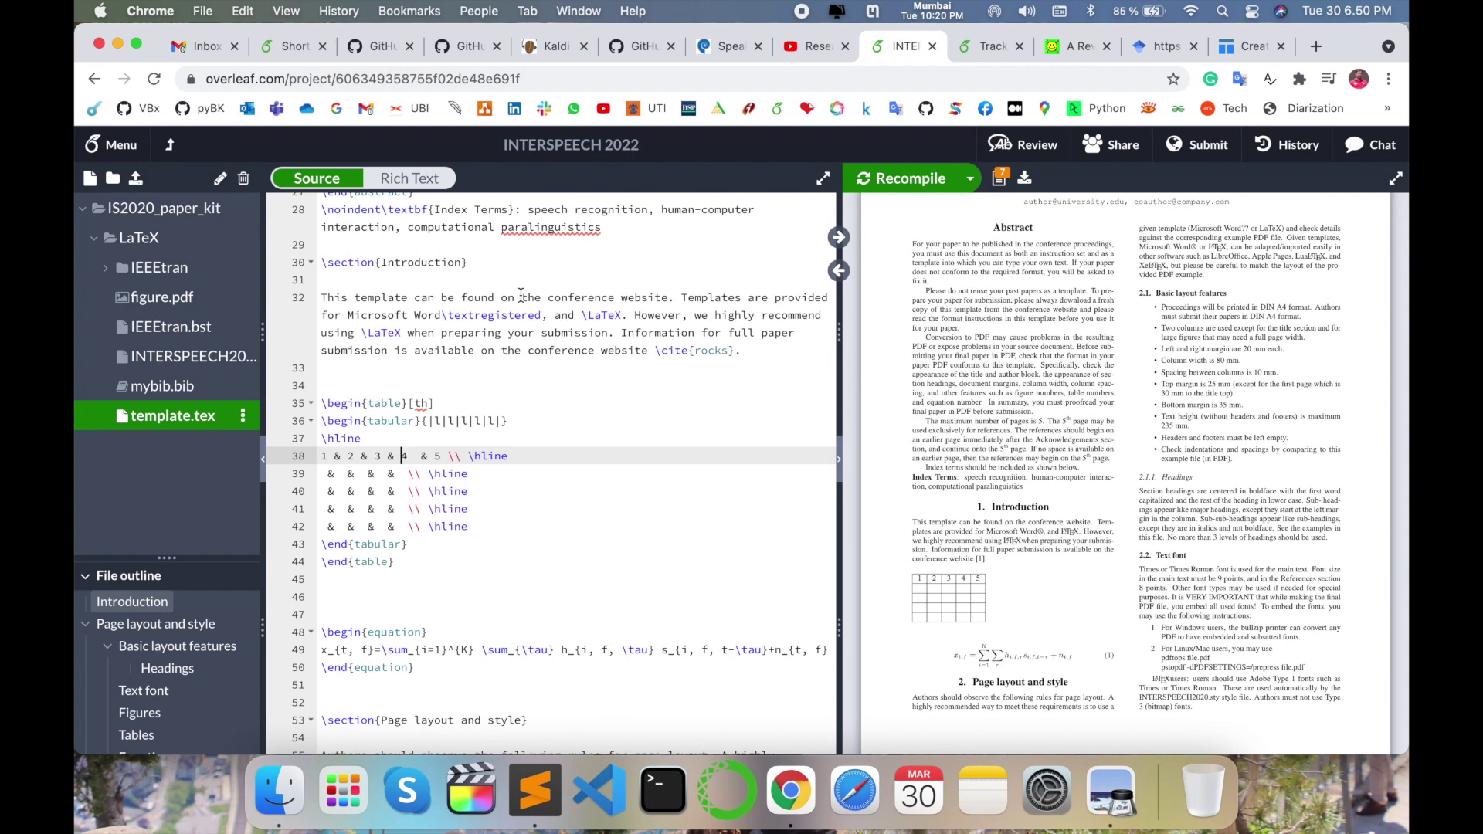
# - Insert a blank line between the end of the table and the equation
pyautogui.click(364, 597)
pyautogui.press('Return')
pyautogui.press('Up')
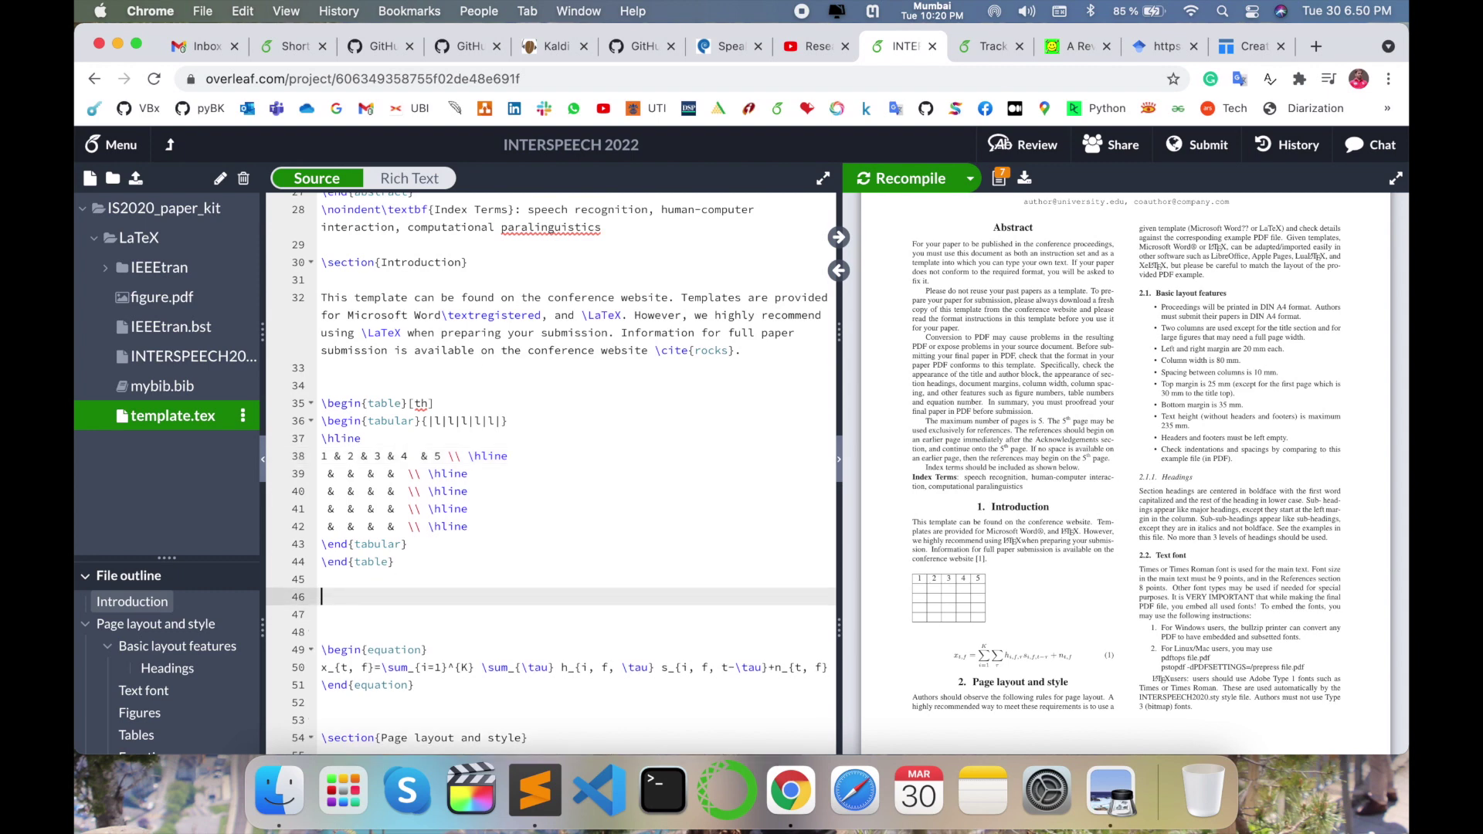
# - Upload "How to add Figures and tables.jpg" from the Desktop to the project's LaTeX folder and open the image
pyautogui.click(137, 178)
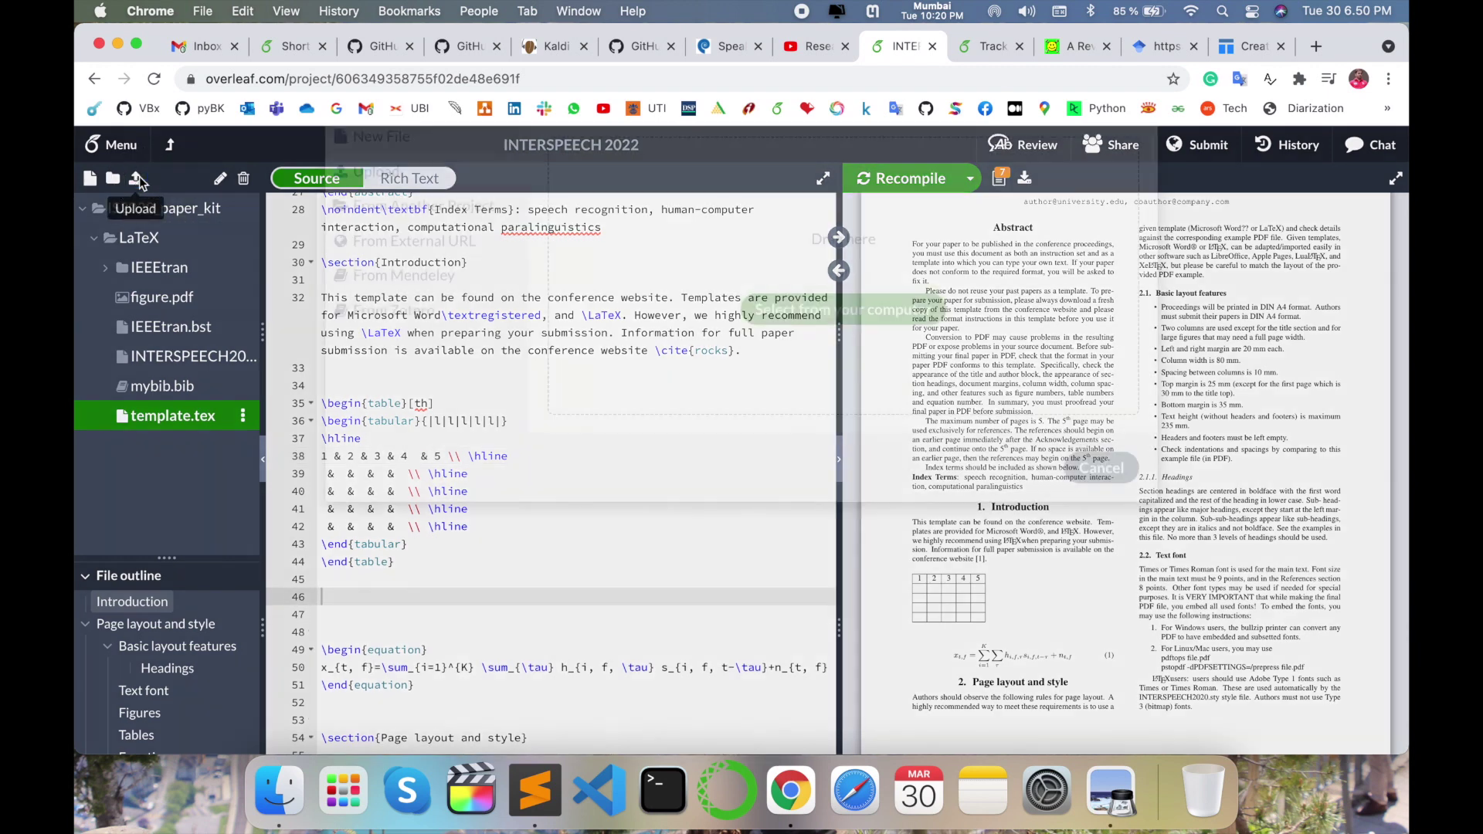
pyautogui.click(307, 776)
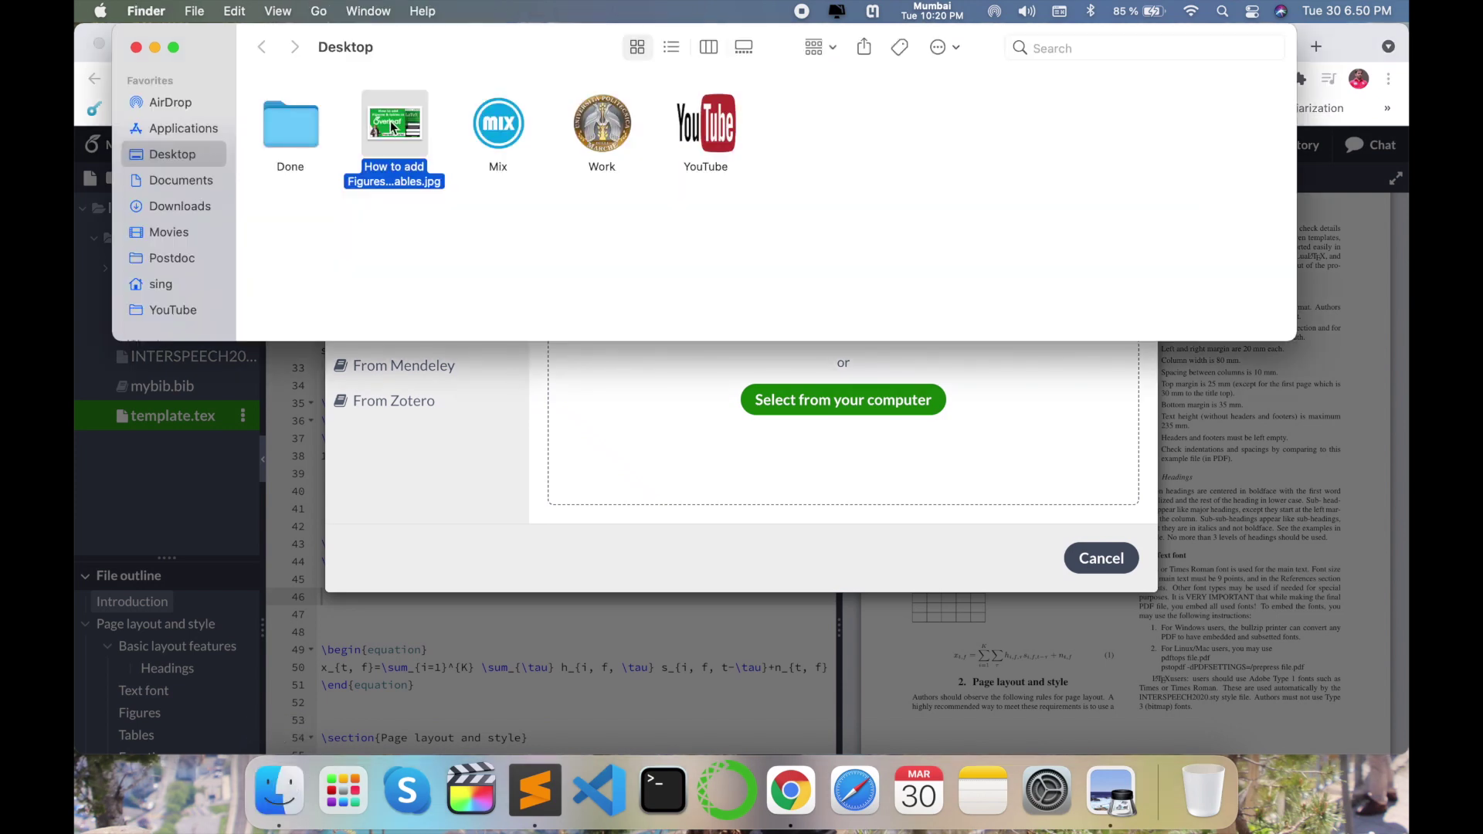
pyautogui.moveTo(391, 124); pyautogui.dragTo(687, 382)
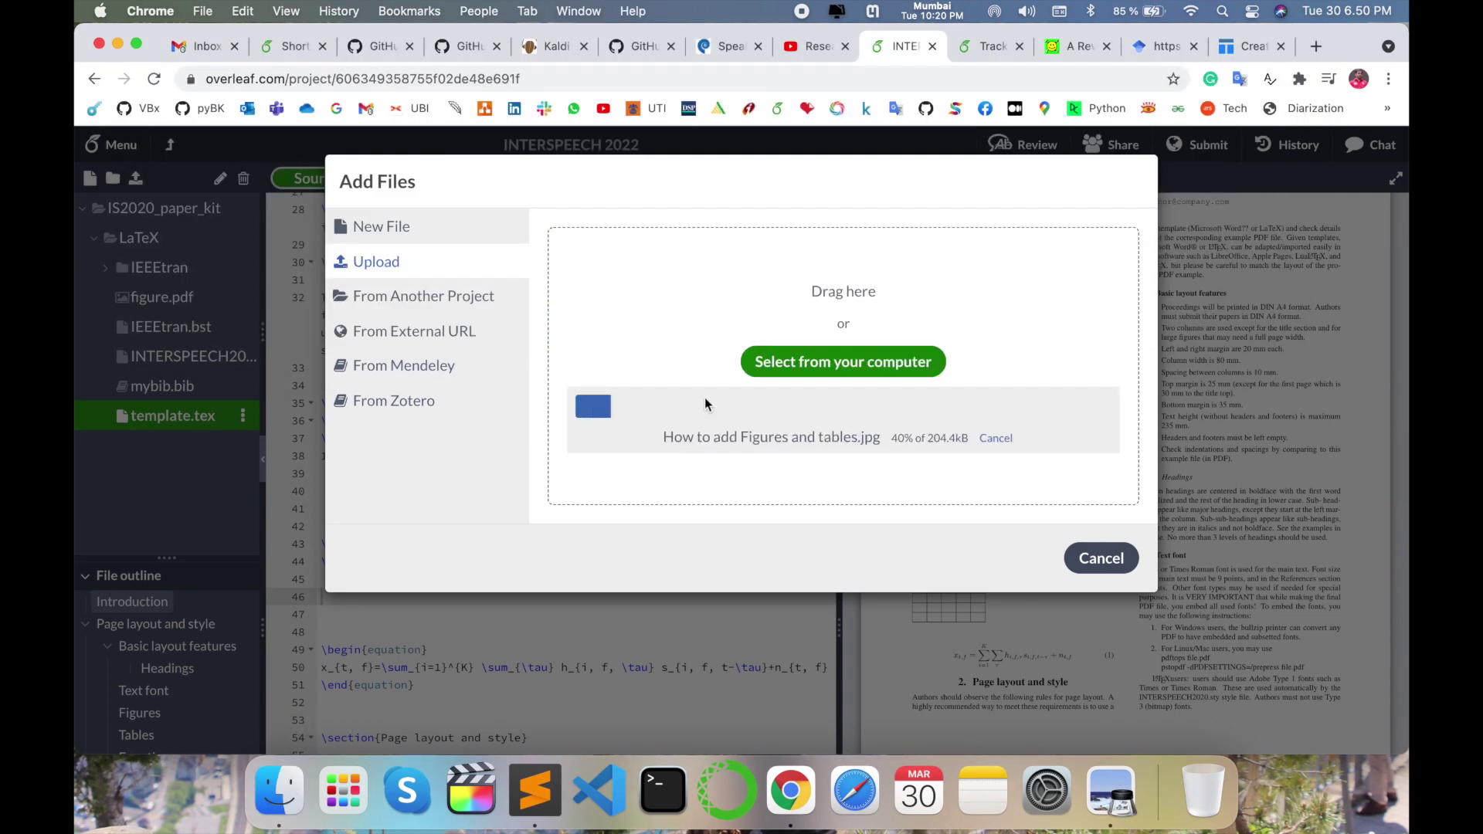
pyautogui.click(177, 327)
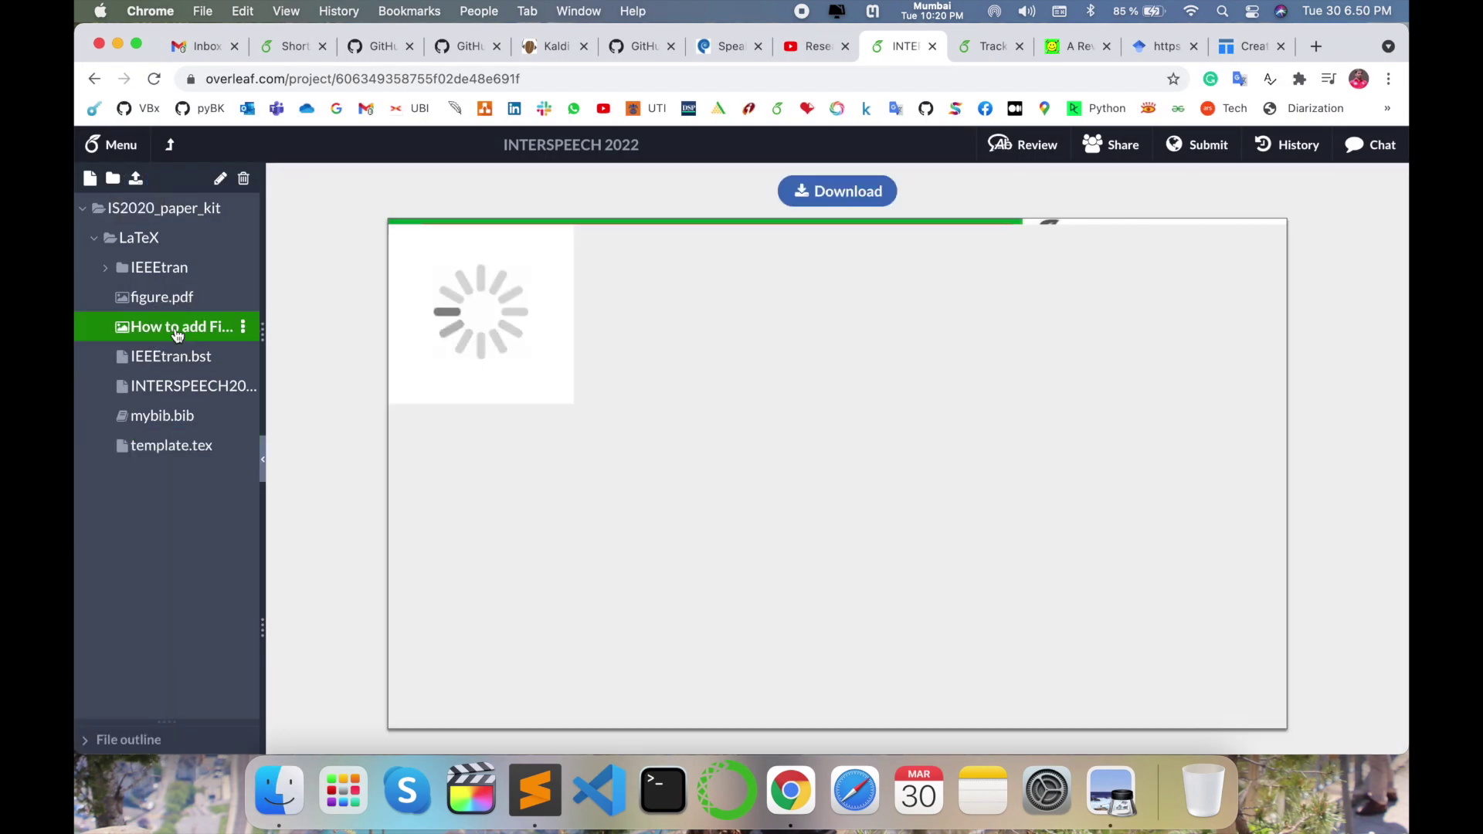
# - Rename the uploaded "How to add Figures and tables" image in the LaTeX folder to A.jpg
pyautogui.click(242, 328)
pyautogui.click(197, 363)
pyautogui.write('A')
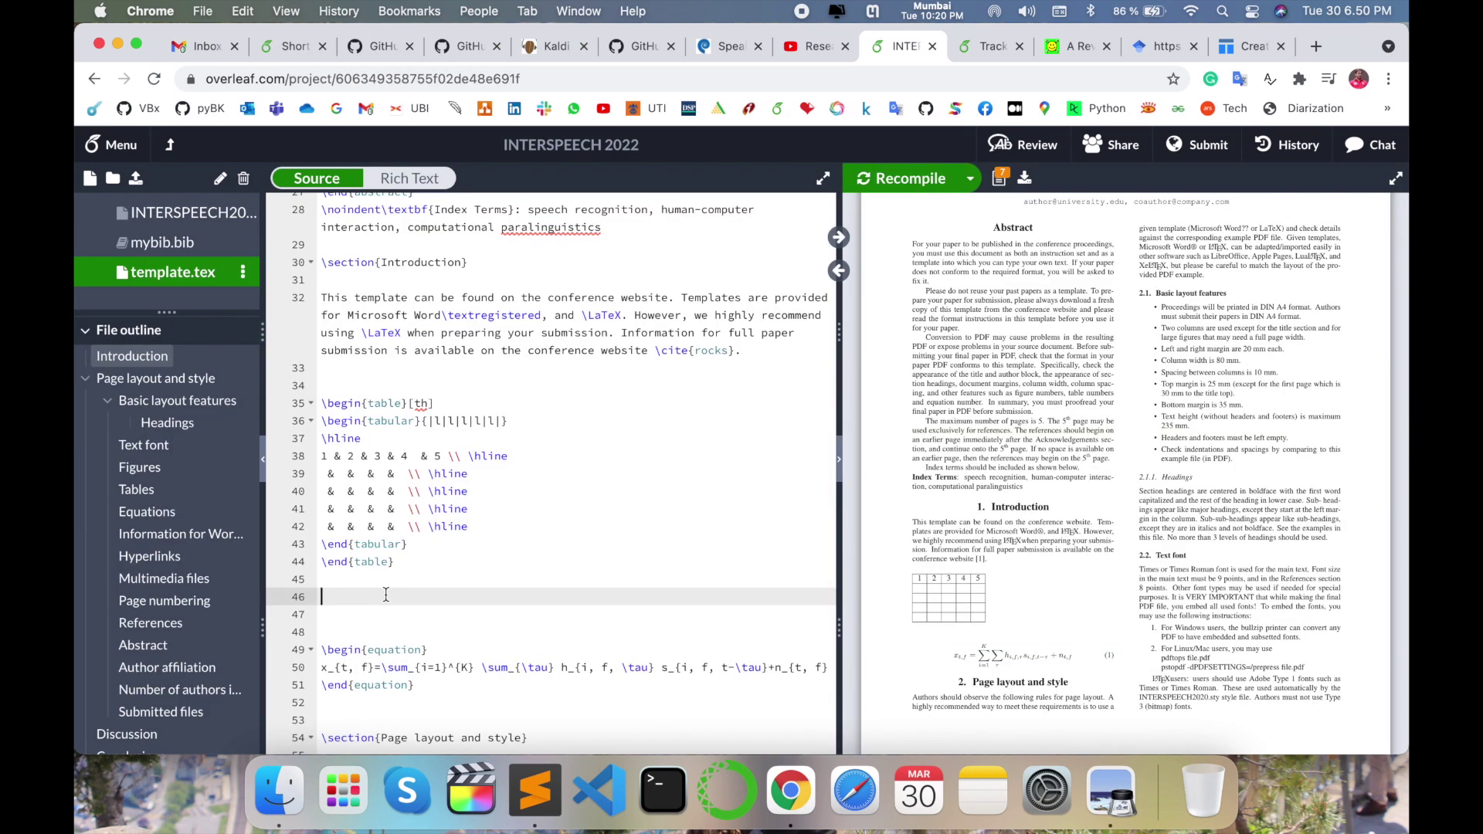
# - Insert a figure environment between the table and the equation that includes IS2020_paper_kit/LaTeX/A.jpg, and check its size in the PDF
pyautogui.write('\x08egin{fig')
pyautogui.press('Return')
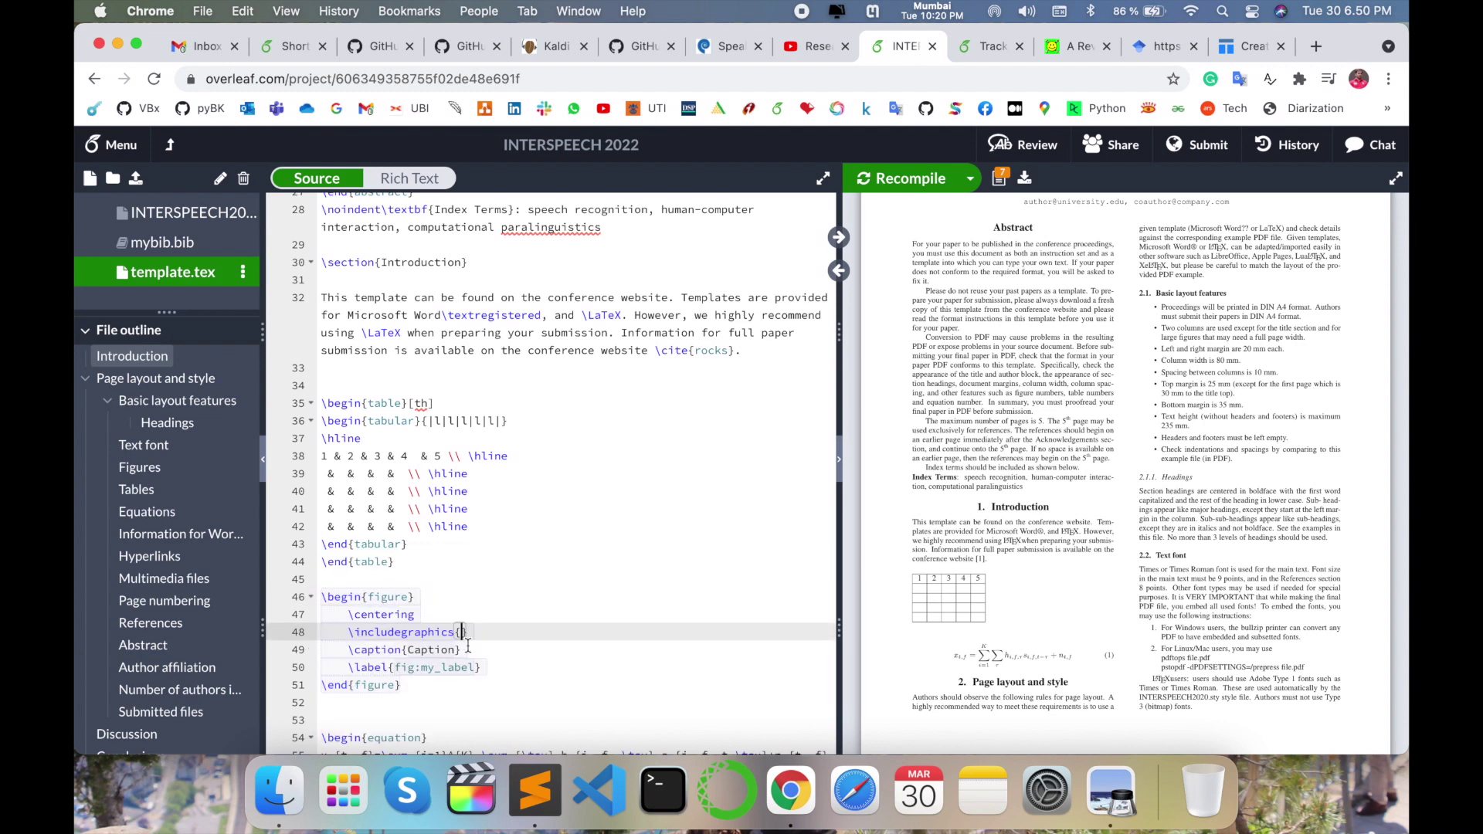
pyautogui.write('A')
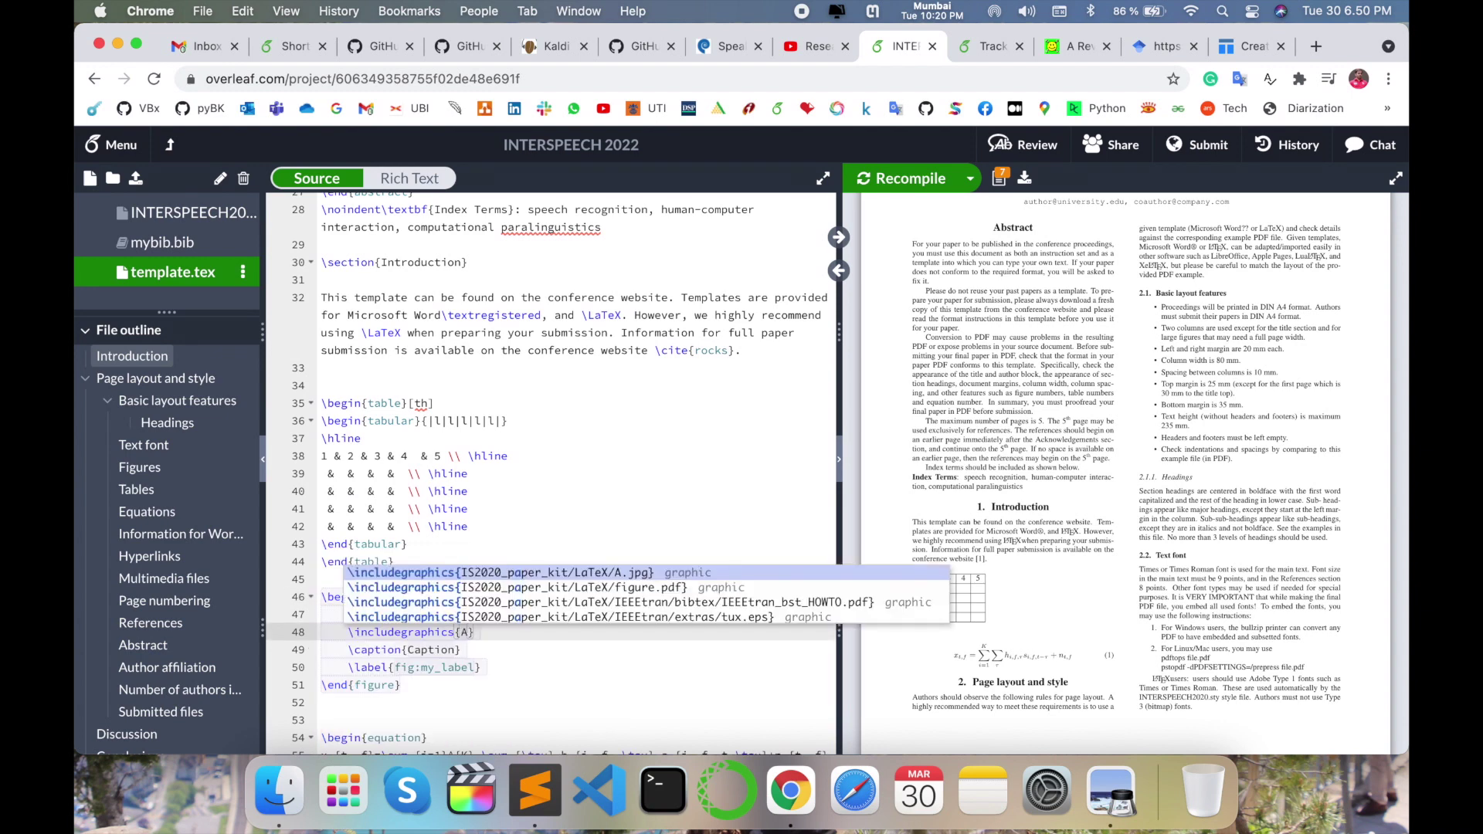
pyautogui.press('Return')
pyautogui.scroll(-4, 533, 649)
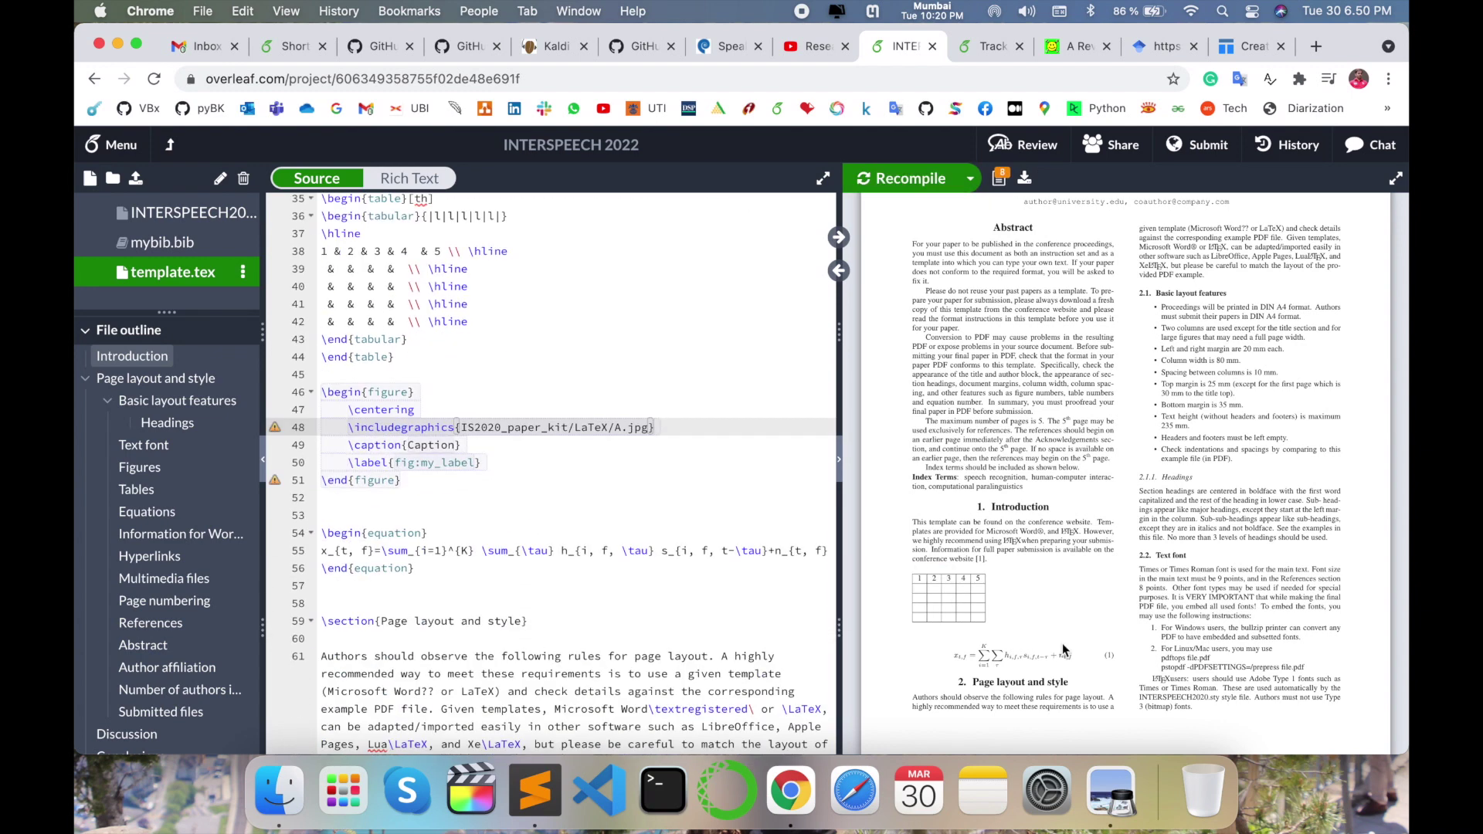
pyautogui.scroll(-6, 1062, 649)
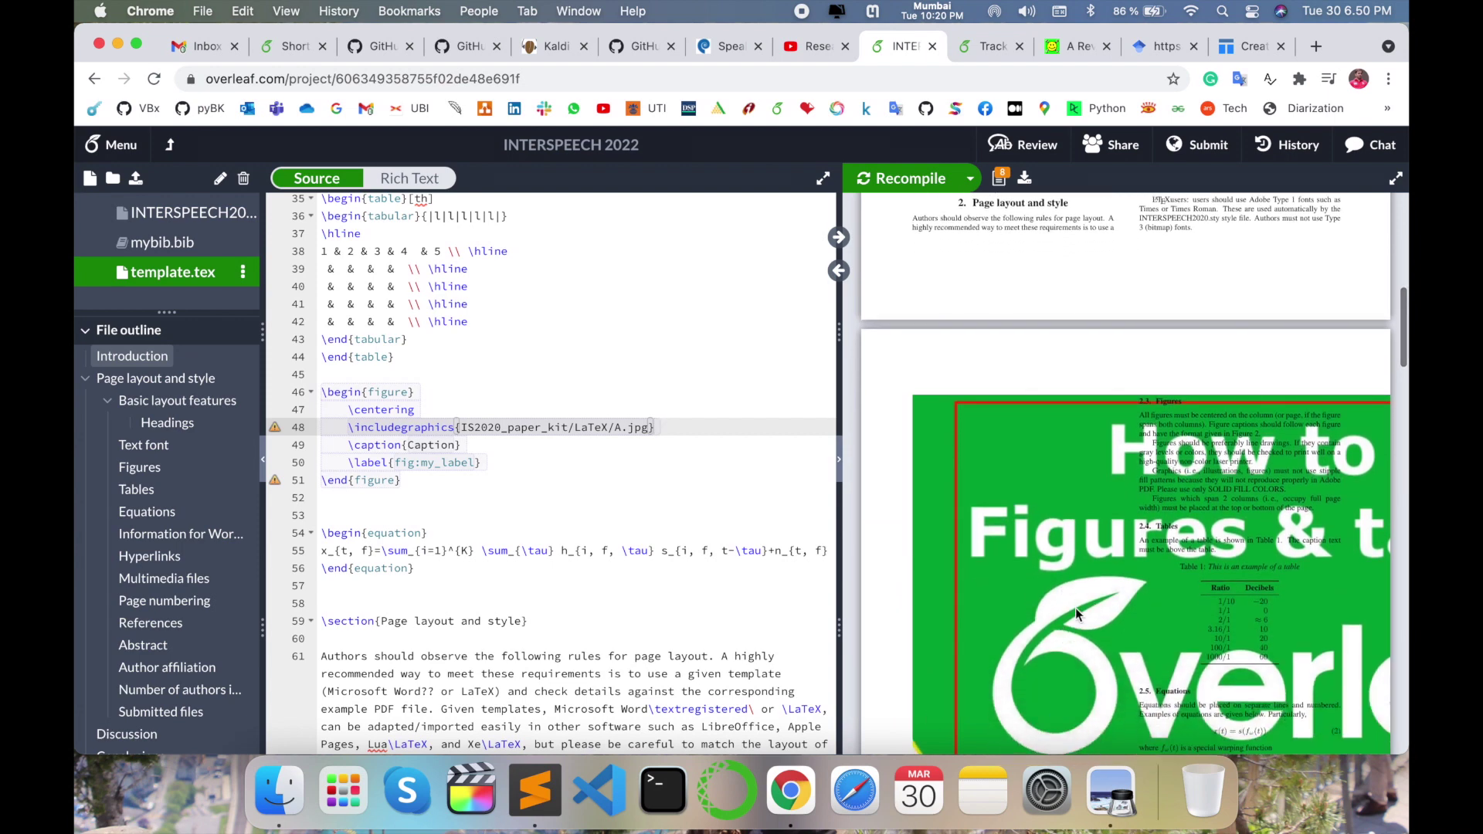
pyautogui.scroll(-7, 679, 615)
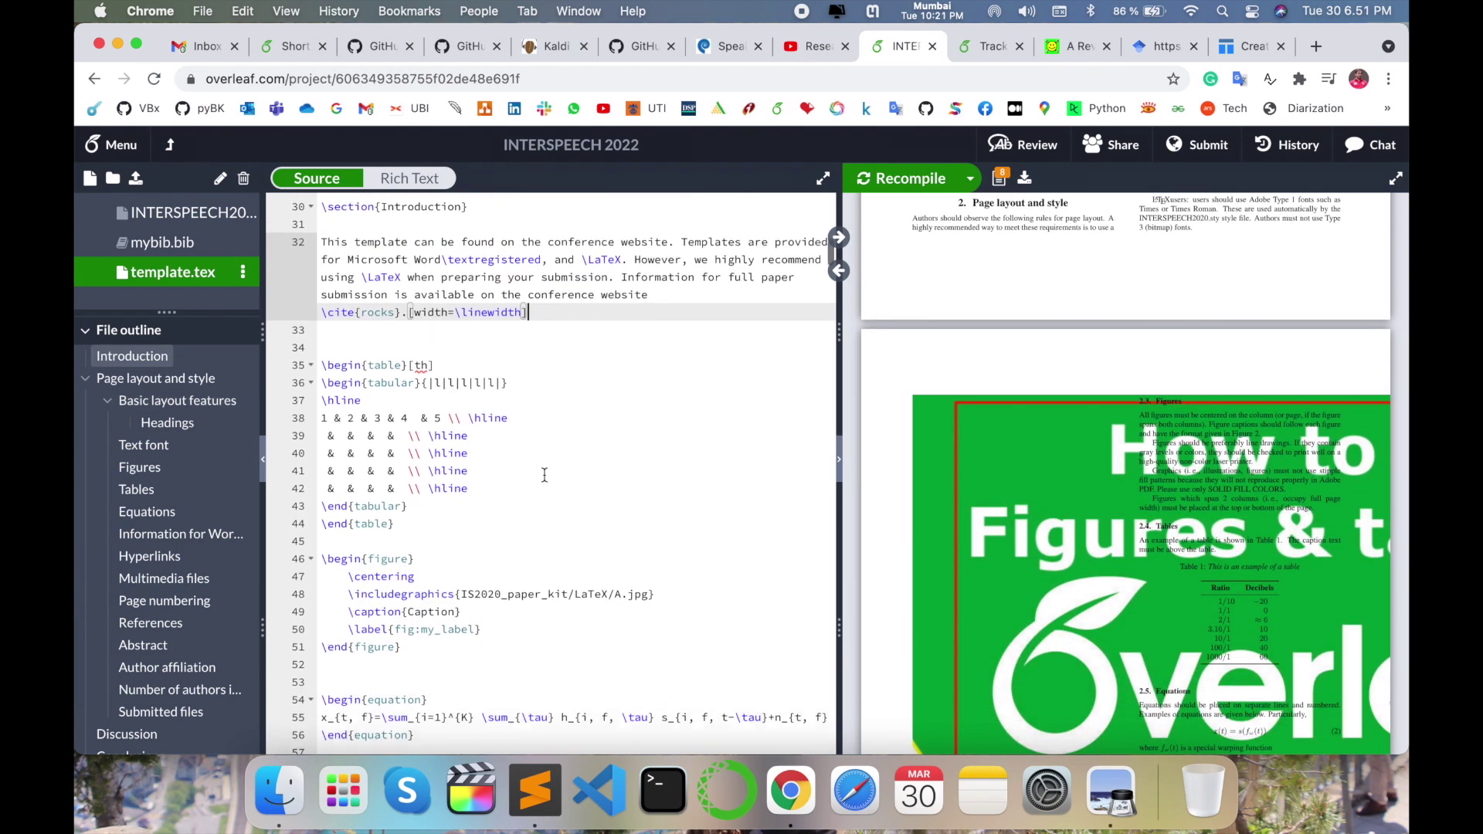
pyautogui.scroll(-1, 454, 473)
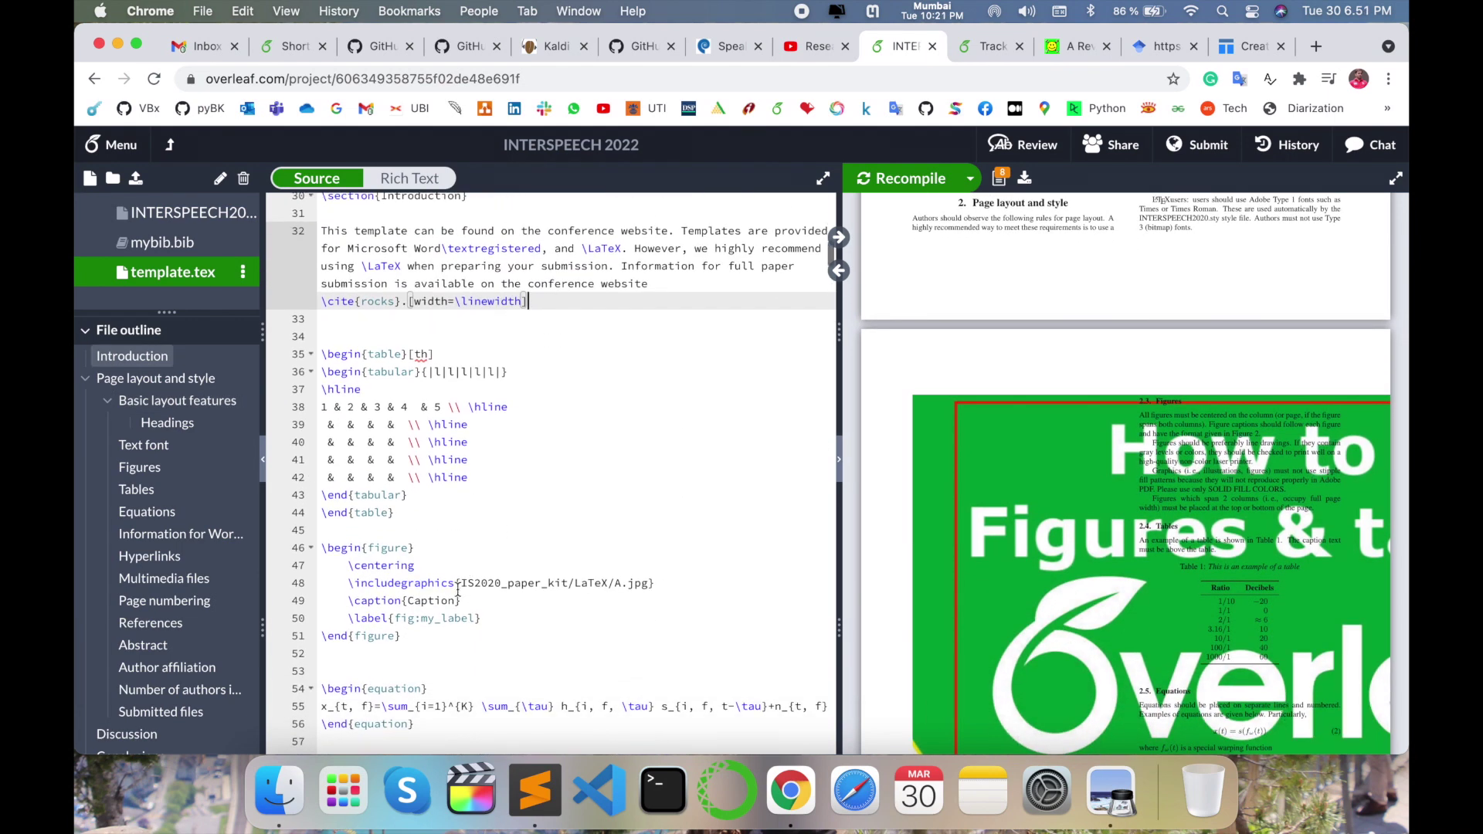
# - Add the option width=\linewidth to the figure's \includegraphics command and recompile the document
pyautogui.click(502, 599)
pyautogui.click(455, 583)
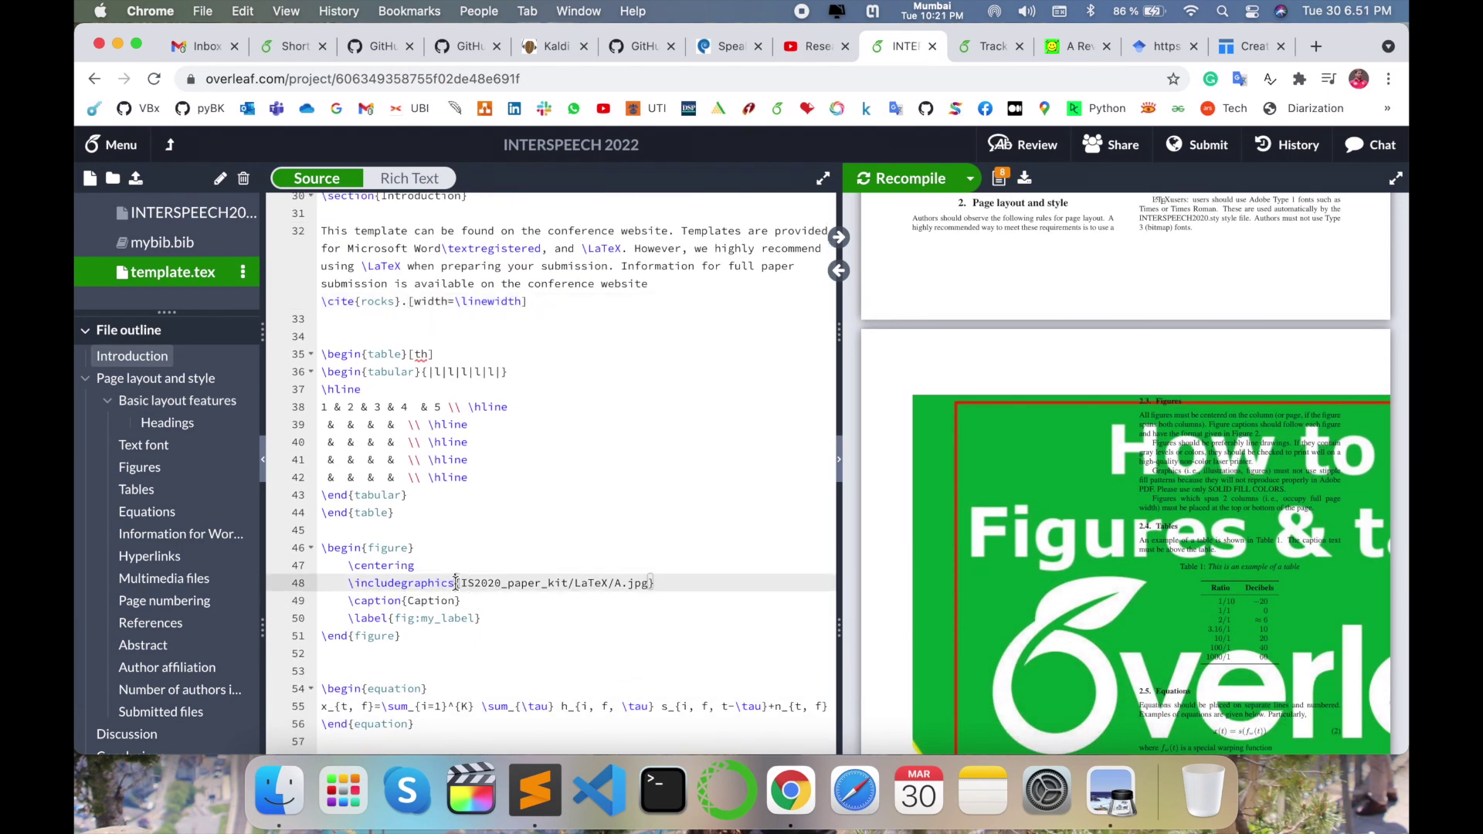
pyautogui.write('[')
pyautogui.write('width')
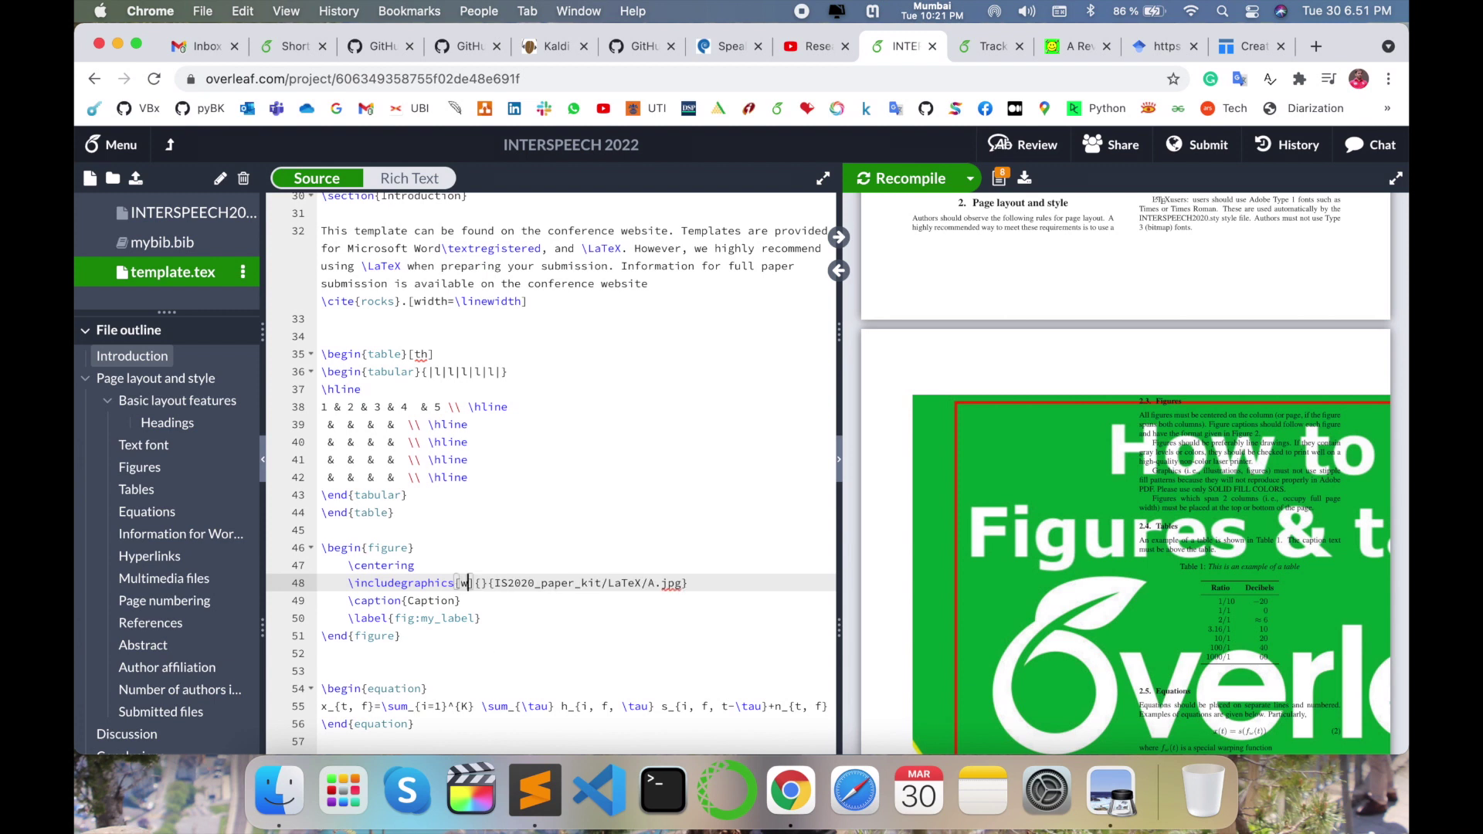
pyautogui.write('=')
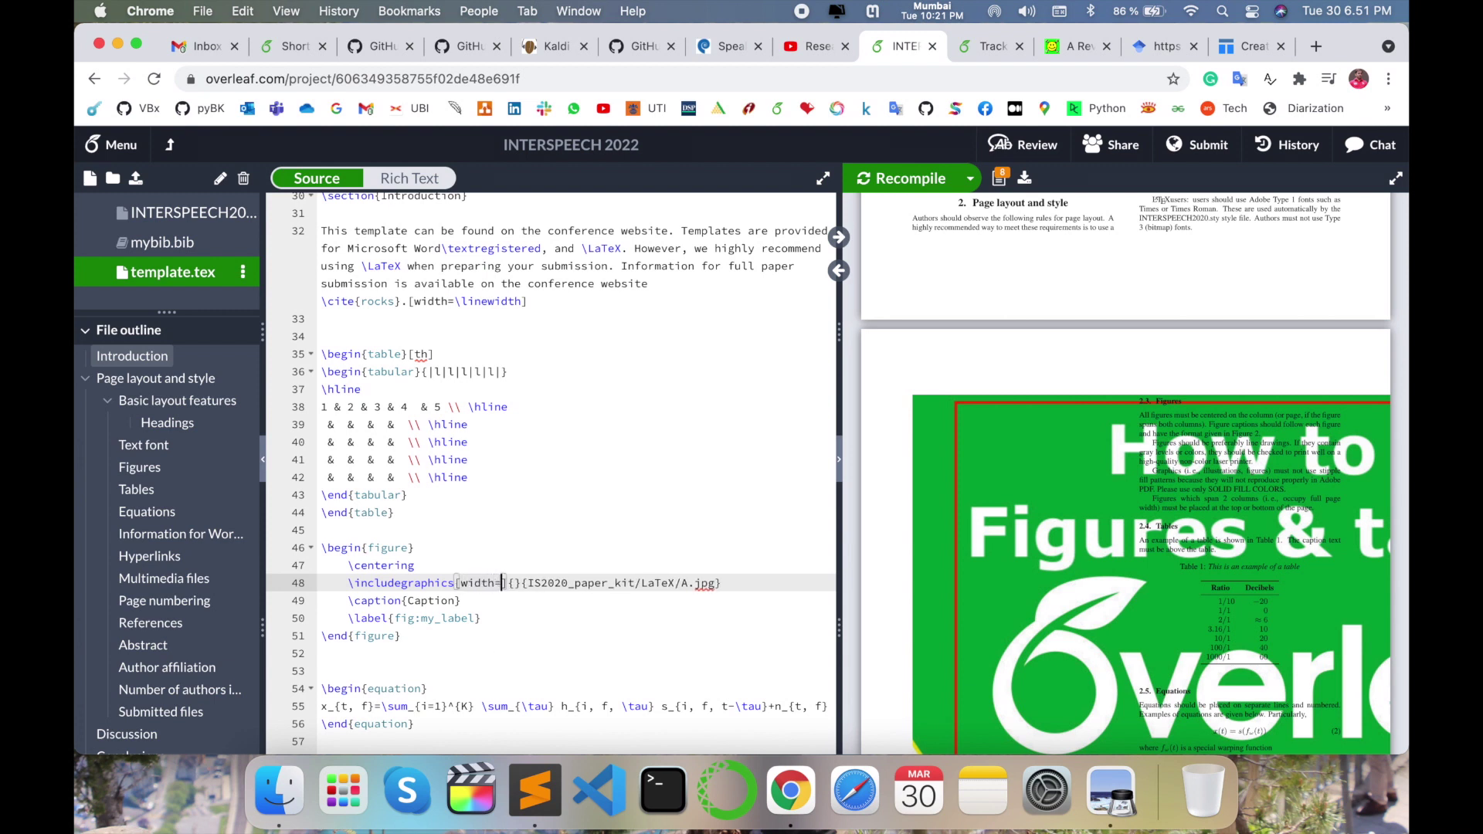
pyautogui.write('\\linewidth')
pyautogui.press('Down')
pyautogui.press('Down')
pyautogui.press('Down')
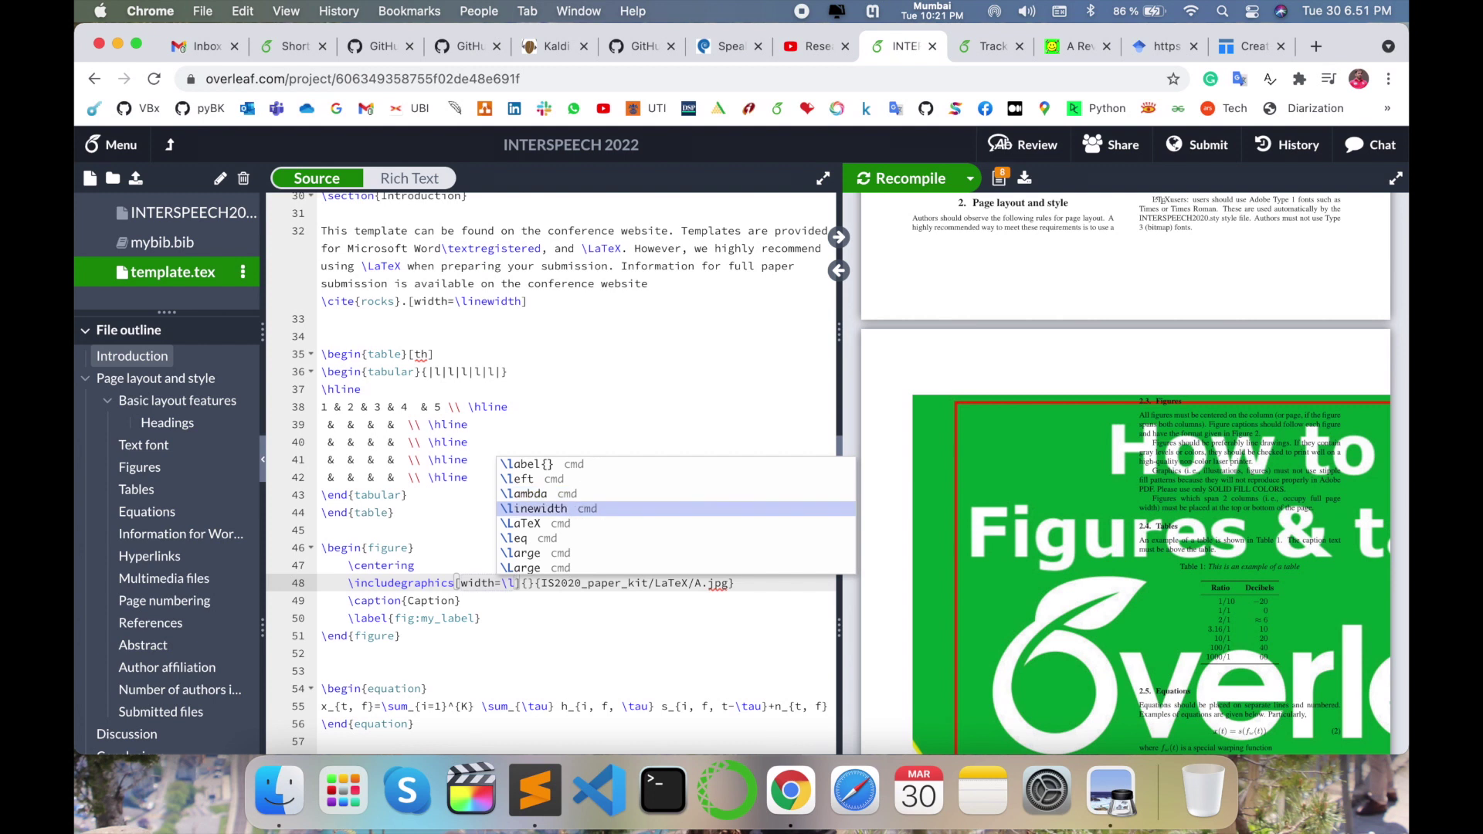
pyautogui.press('Return')
pyautogui.scroll(2, 1062, 423)
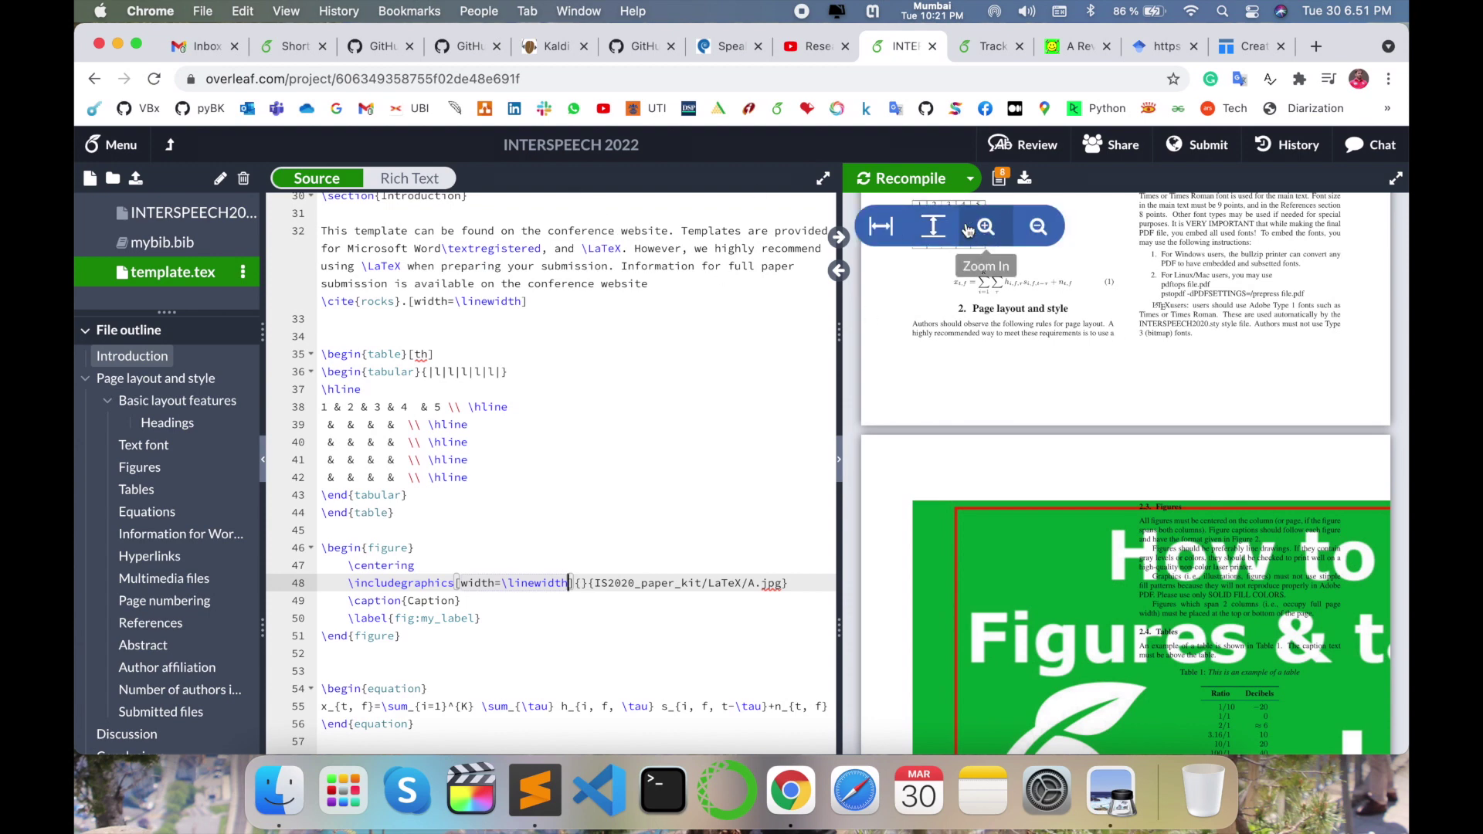
pyautogui.click(911, 178)
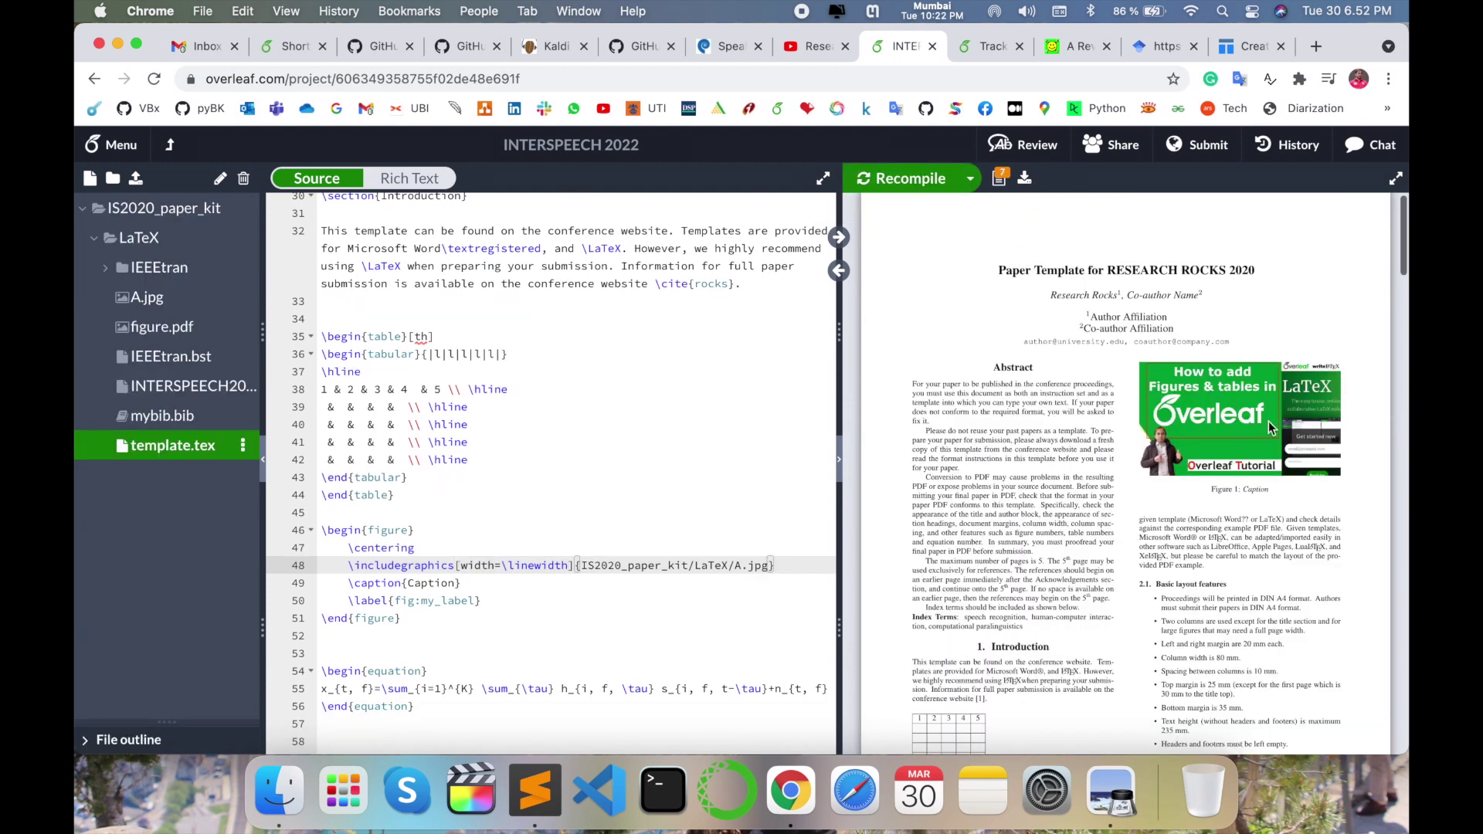
# - Replace the figure's placeholder caption with "How to add Fig", recompile and check the caption in the PDF
pyautogui.doubleClick(425, 582)
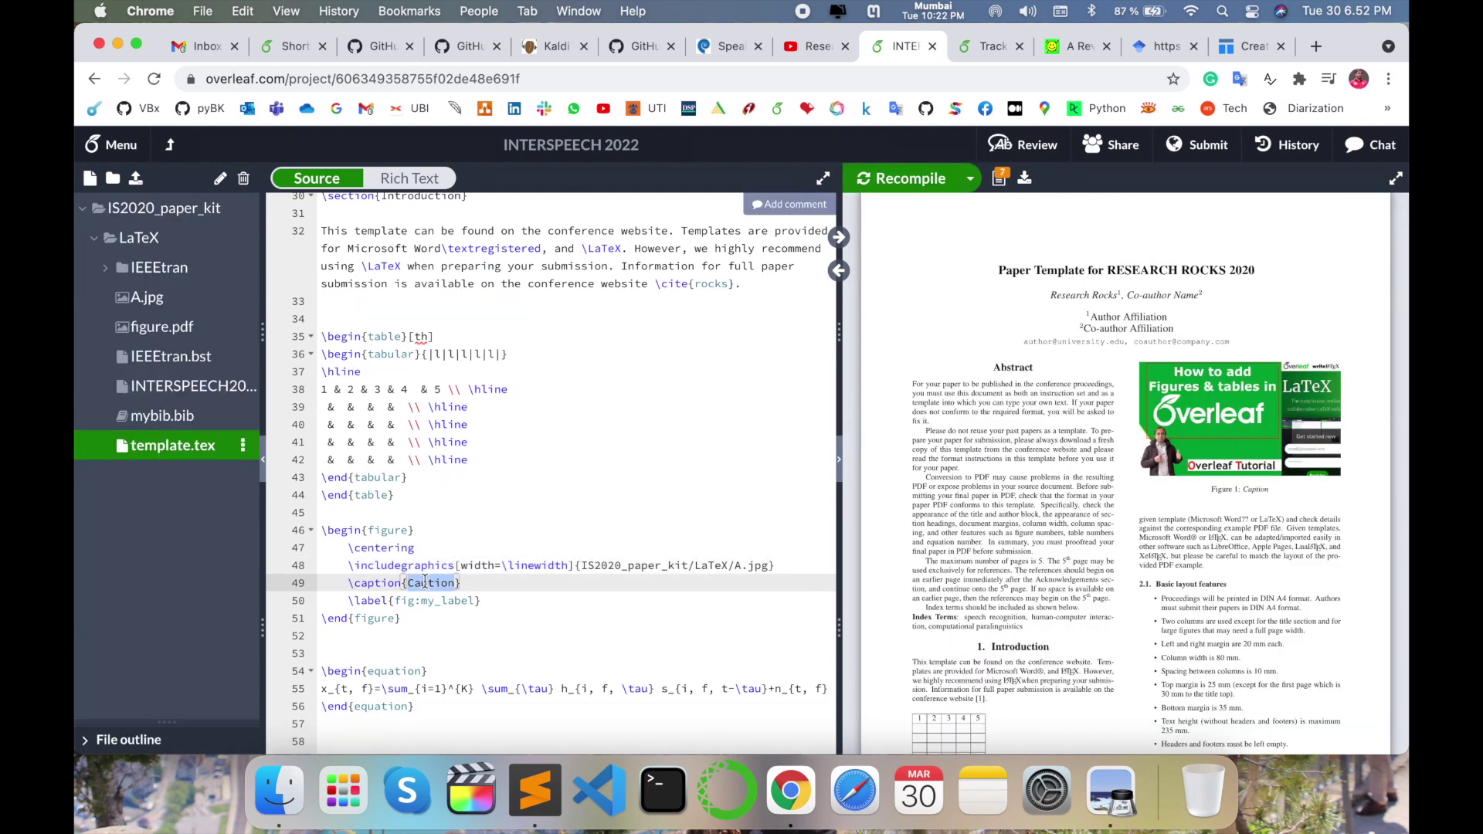
pyautogui.write('How to add Fig')
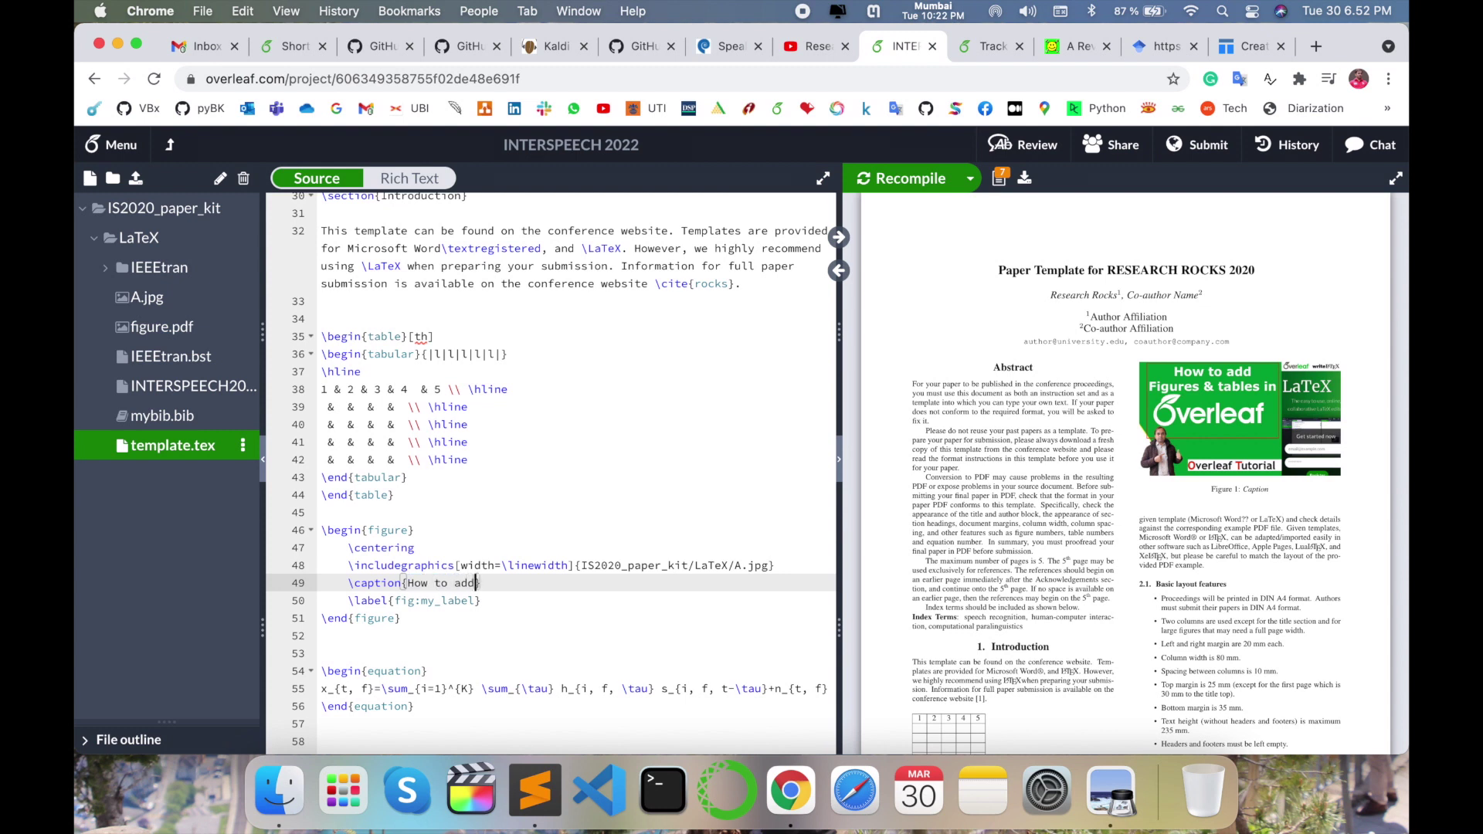
pyautogui.press('super+s')
pyautogui.moveTo(1233, 491); pyautogui.dragTo(1264, 492)
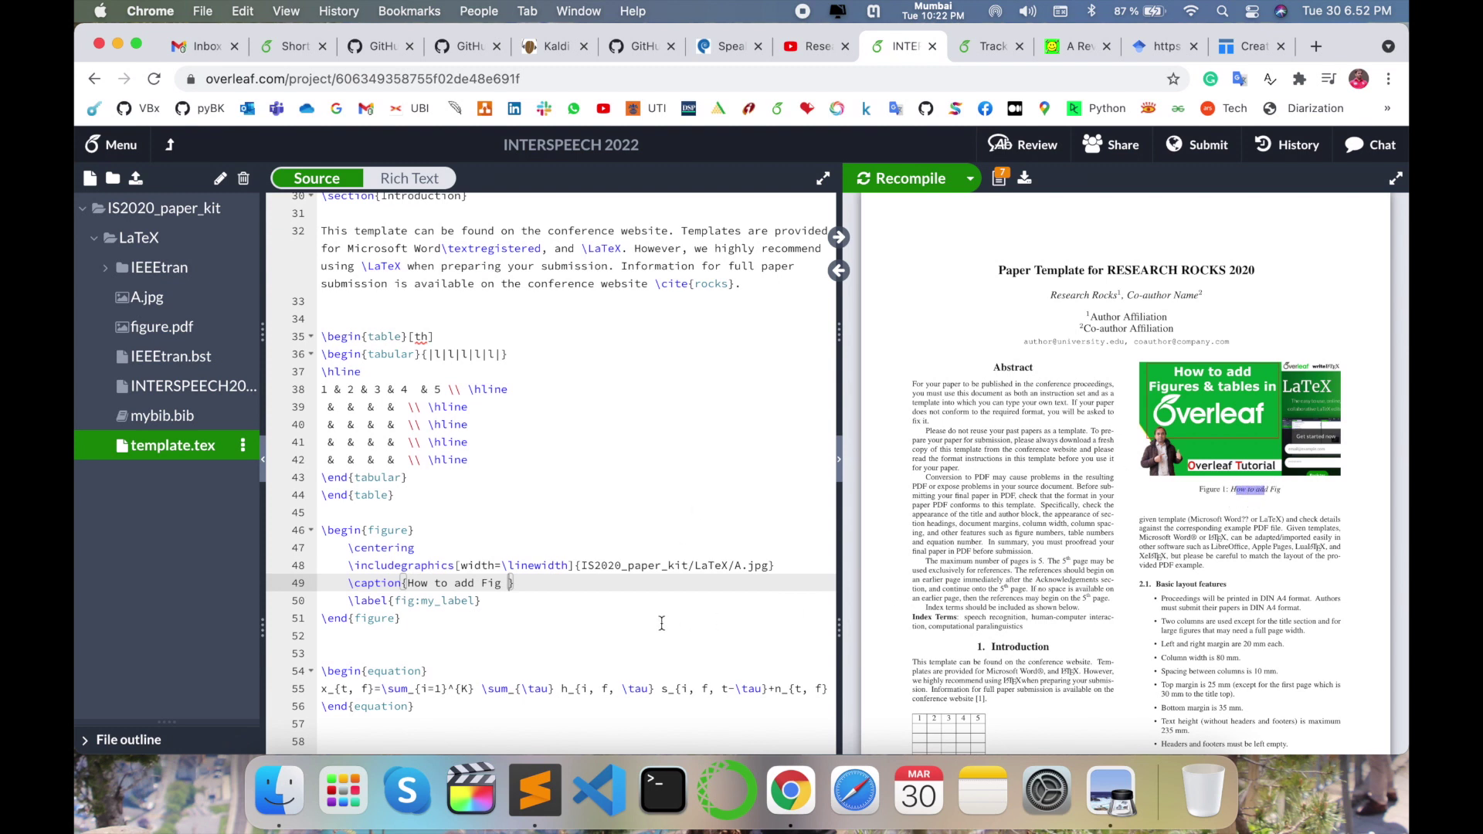
pyautogui.click(370, 520)
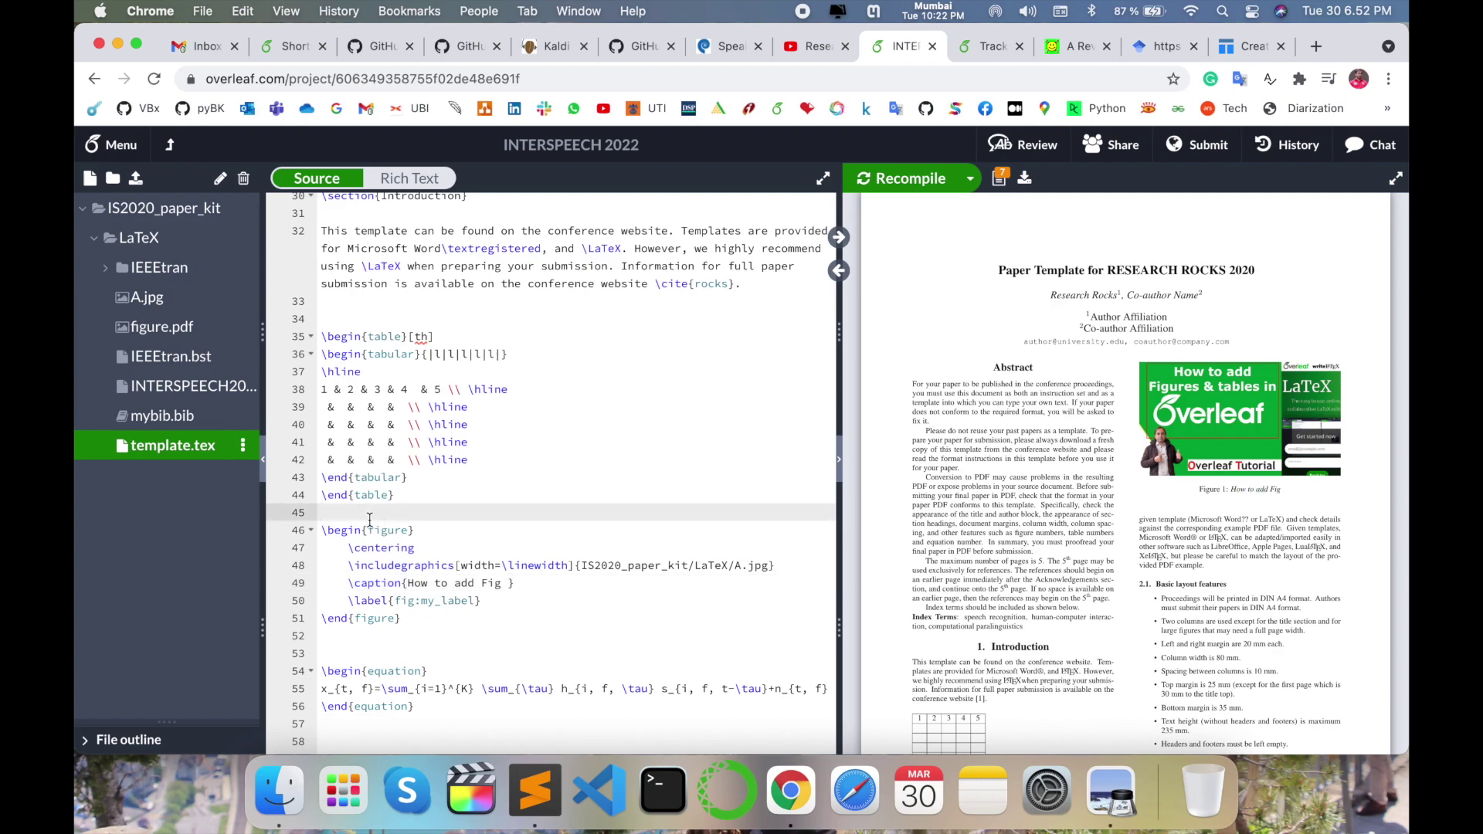